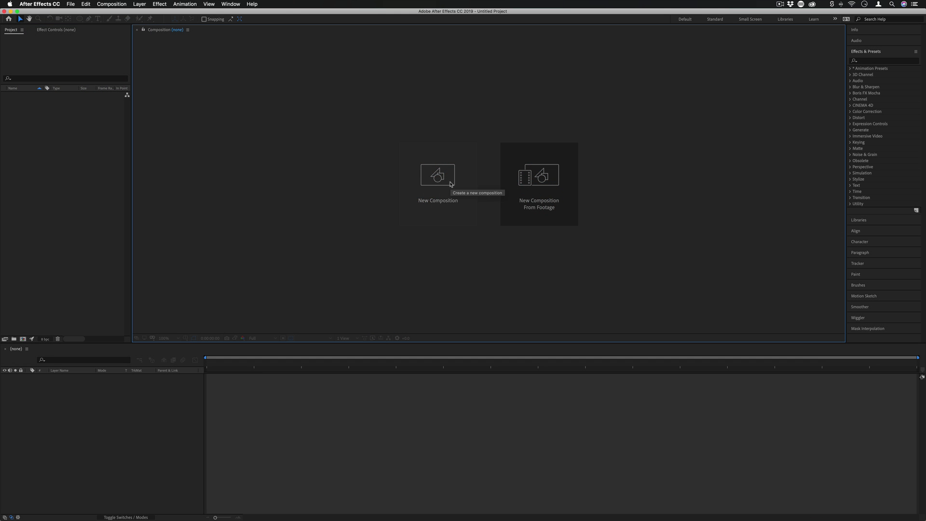
Step: Create Comp 1 at HDTV 1080 29.97 (1920×1080) with a 0;00;59;28 duration
left_click(451, 184)
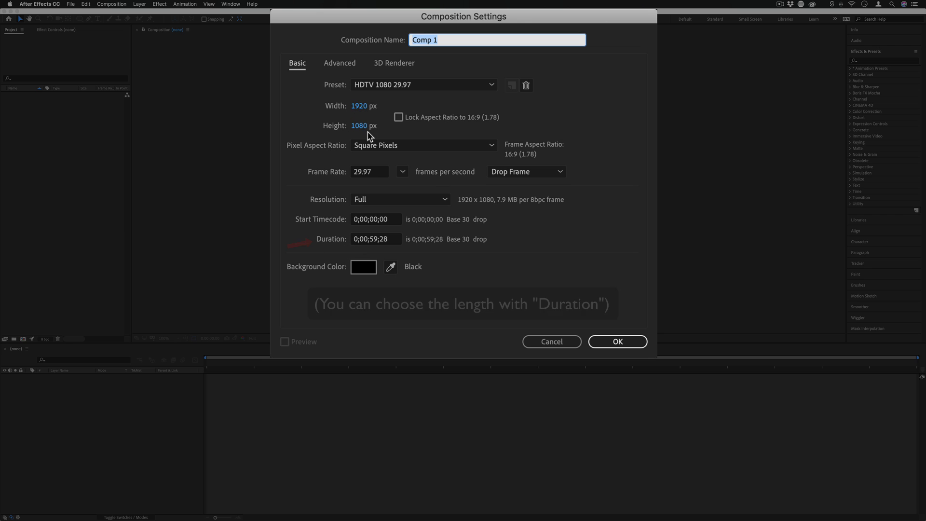
Step: Confirm Comp 1 and add a comp-size black solid, Black Solid 1, as the background
left_click(620, 342)
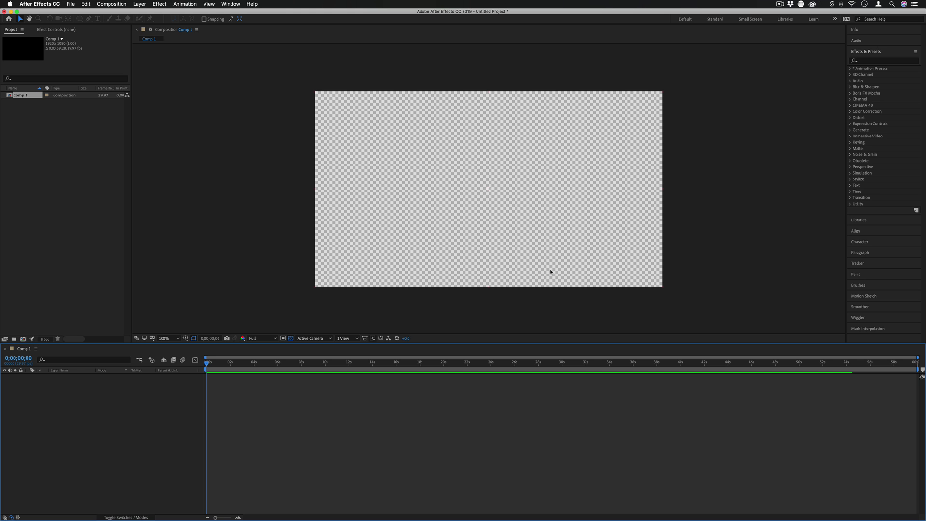
left_click(140, 4)
mouse_move(150, 13)
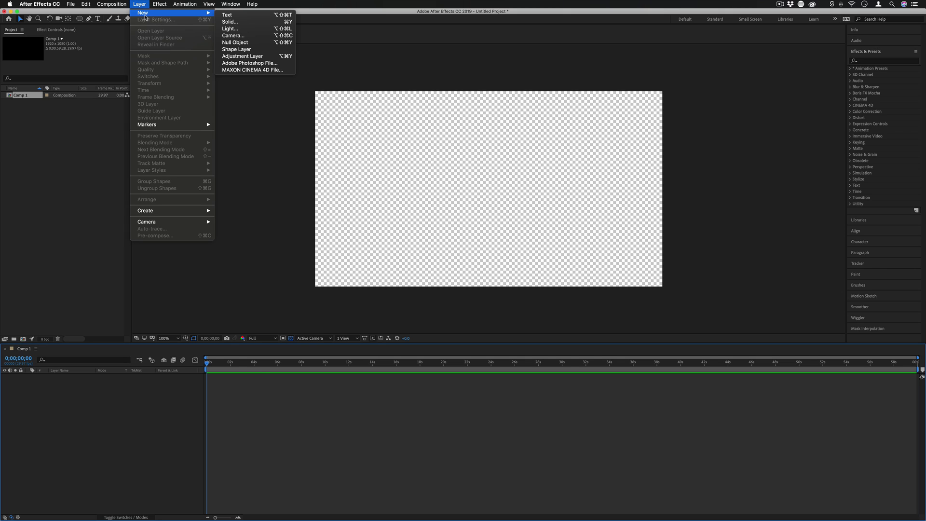
left_click(231, 22)
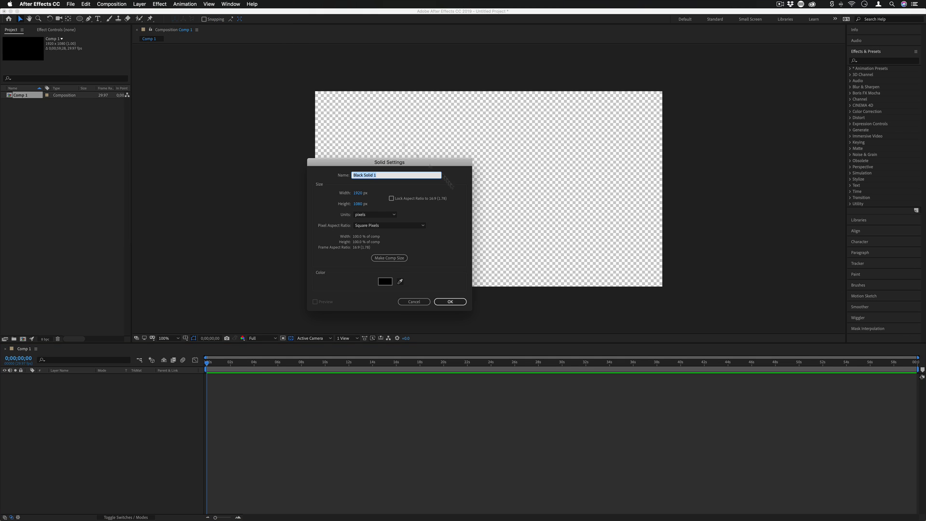
left_click(450, 302)
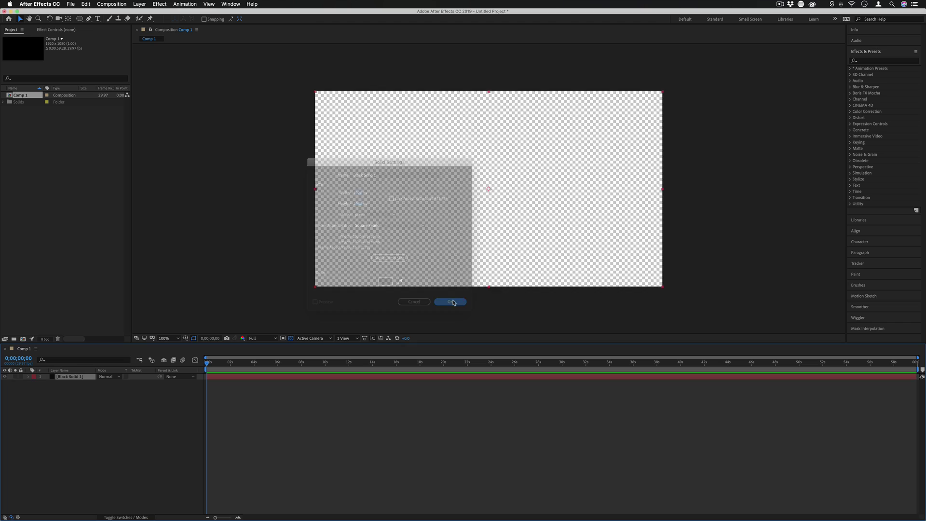
left_click(755, 202)
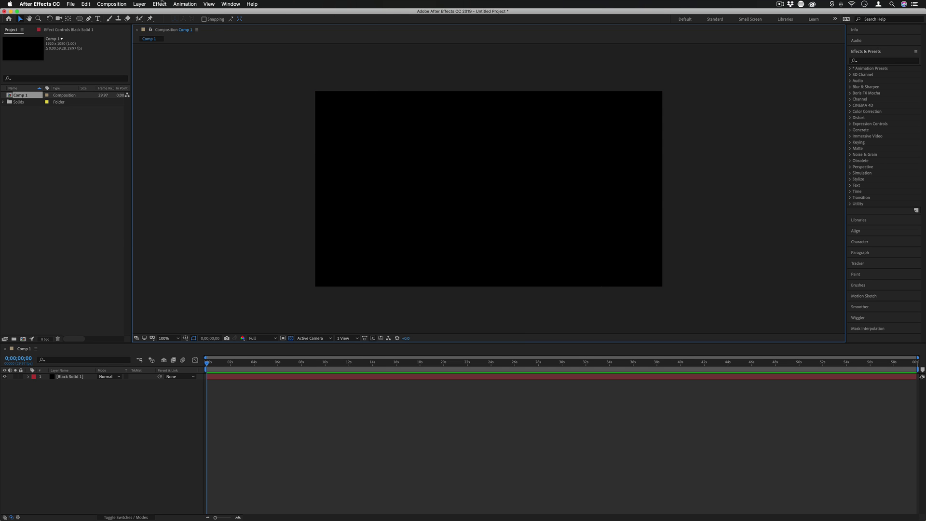
Step: Add Shape Layer 1 and draw a circle at the comp centre with a 47 px yellow stroke
left_click(139, 4)
mouse_move(184, 13)
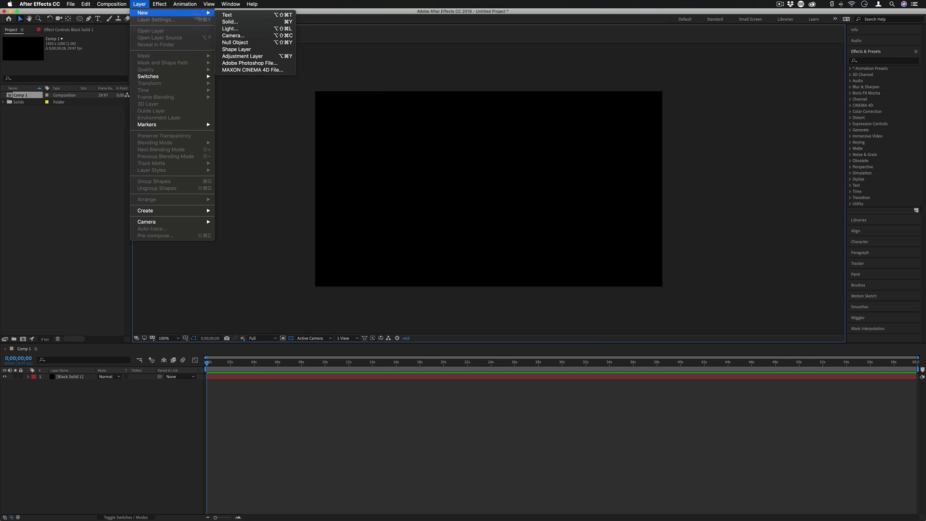
left_click(253, 51)
left_click_drag(488, 188, 459, 163)
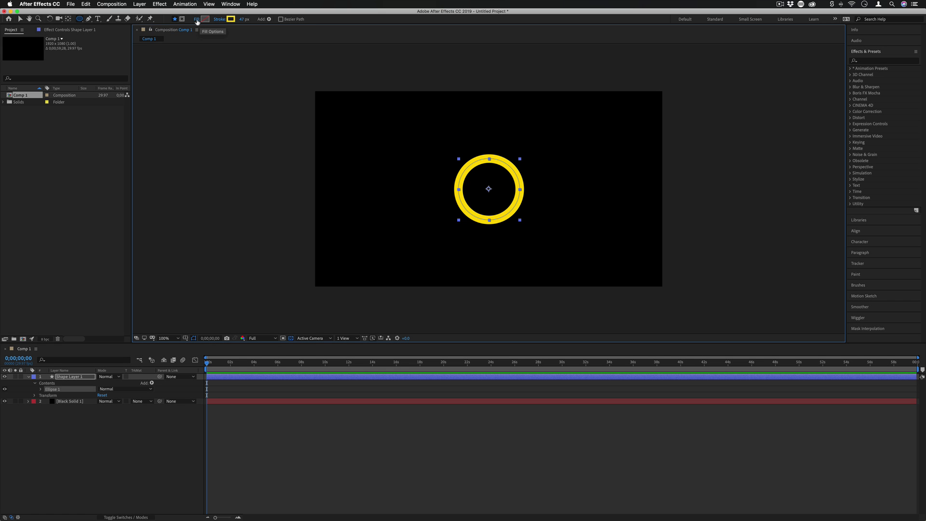
Step: Give the circle a solid white fill and turn its stroke to None
left_click(196, 19)
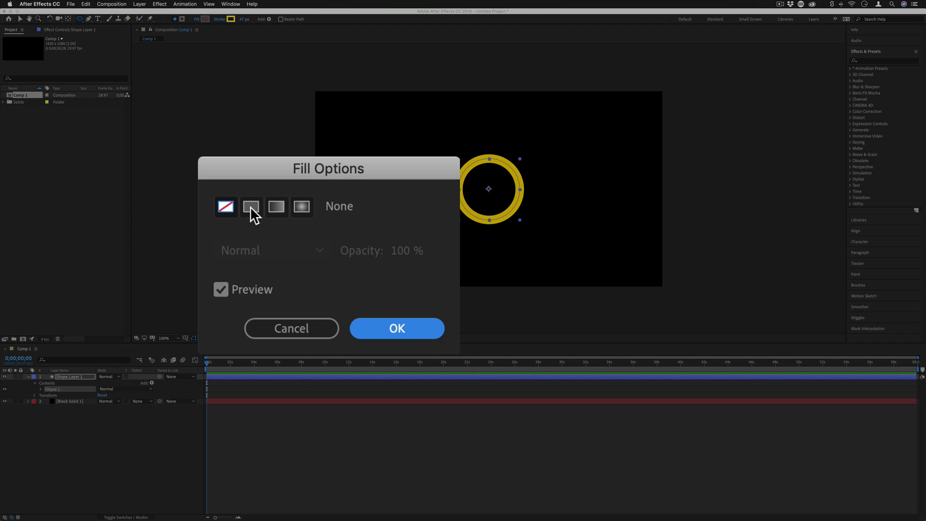
left_click(302, 239)
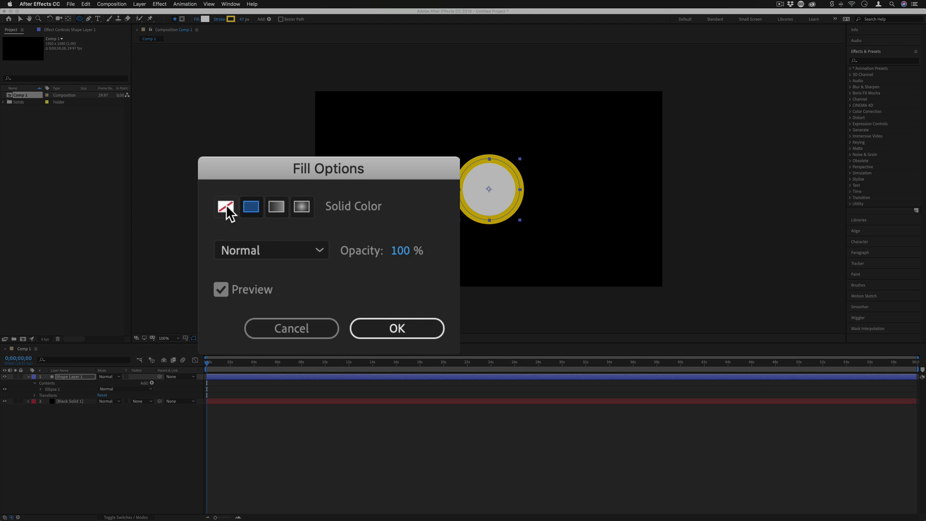
left_click(226, 205)
left_click(250, 207)
left_click(276, 207)
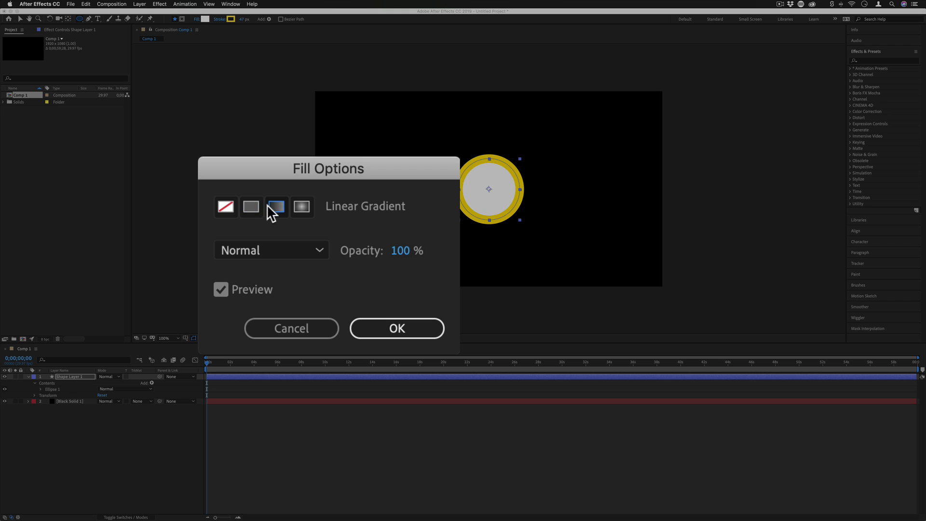
left_click(296, 204)
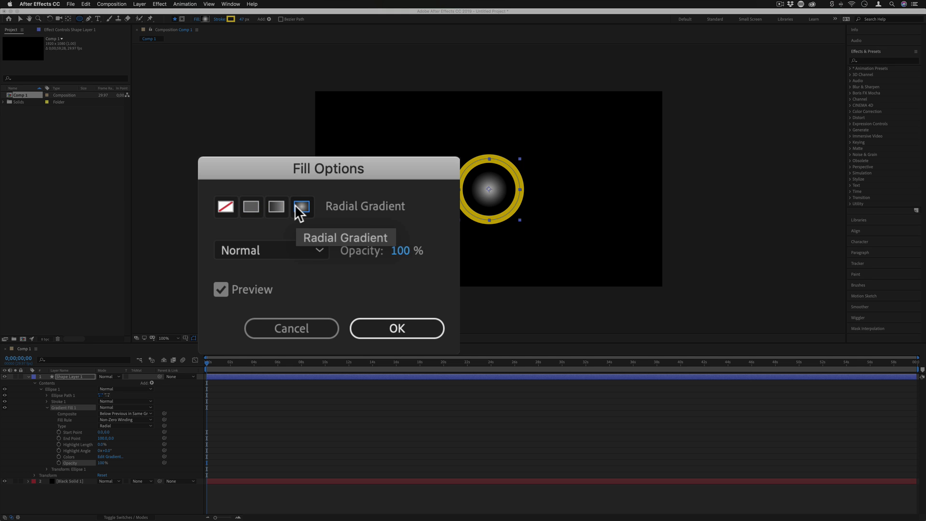
left_click(251, 205)
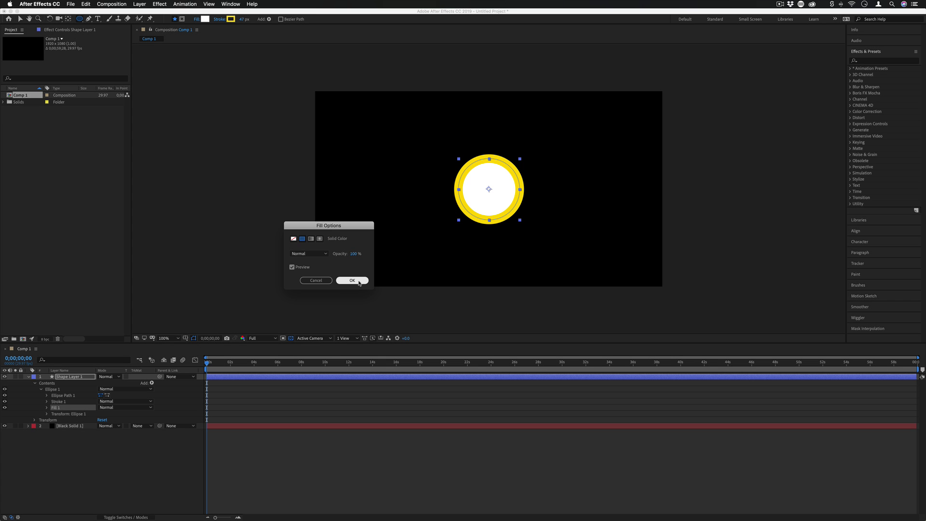
left_click(359, 281)
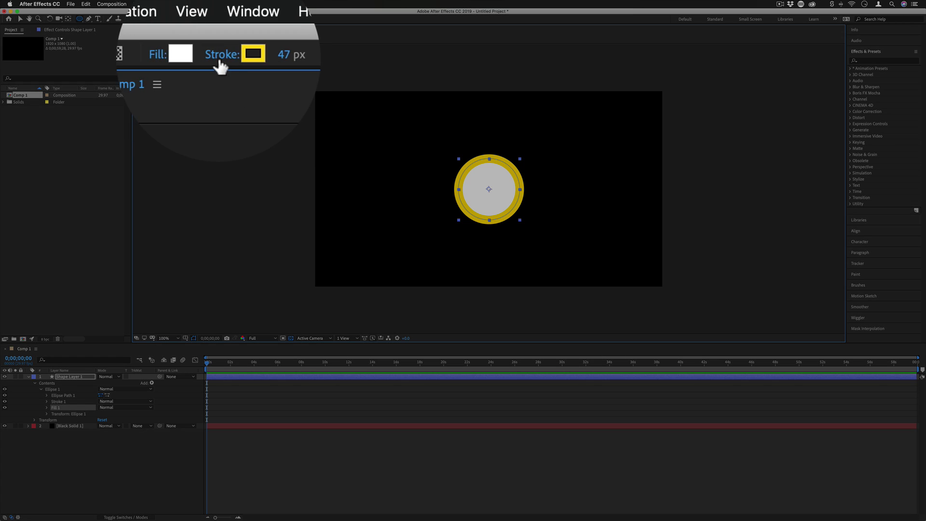
left_click(220, 19)
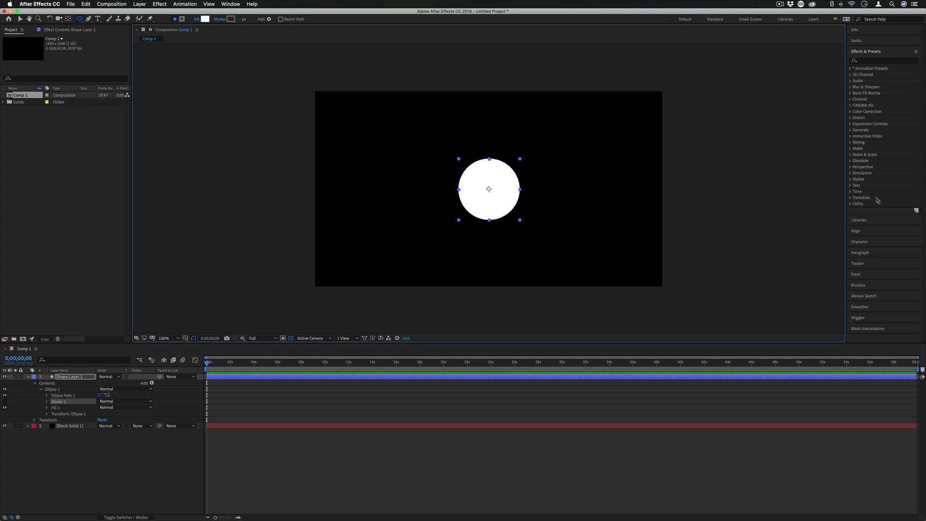
Step: Centre the circle horizontally and vertically in the comp using the Align panel
left_click(871, 230)
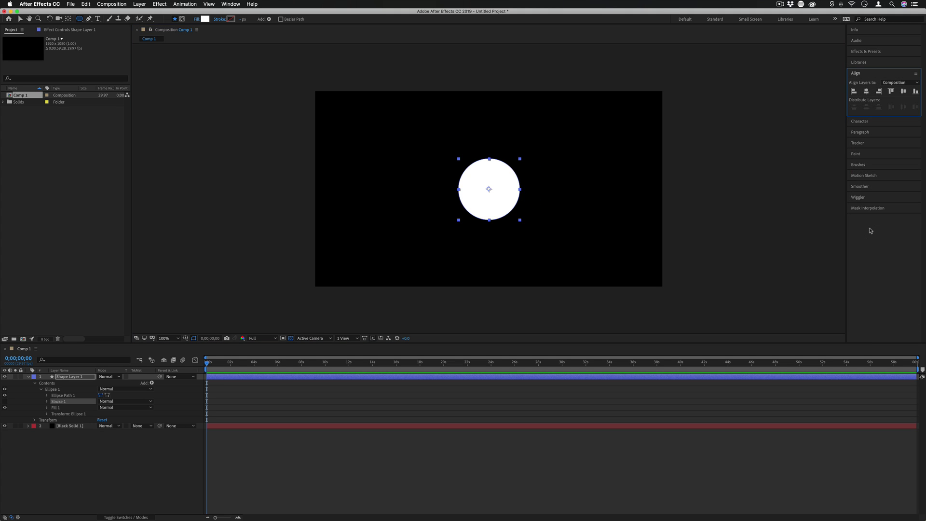
left_click(867, 92)
left_click(903, 91)
Step: Add a Scale keyframe at 0 s with the circle's scale set to 0%
left_click(75, 377)
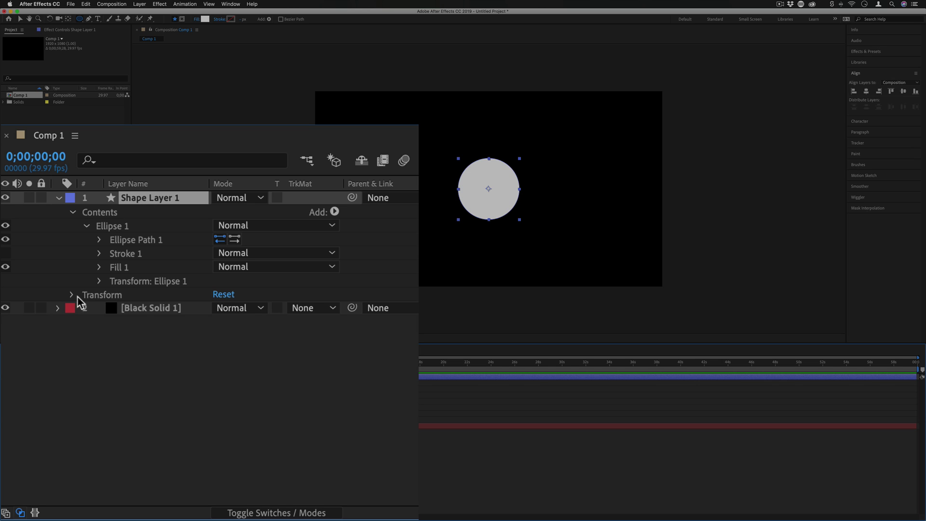
left_click(93, 295)
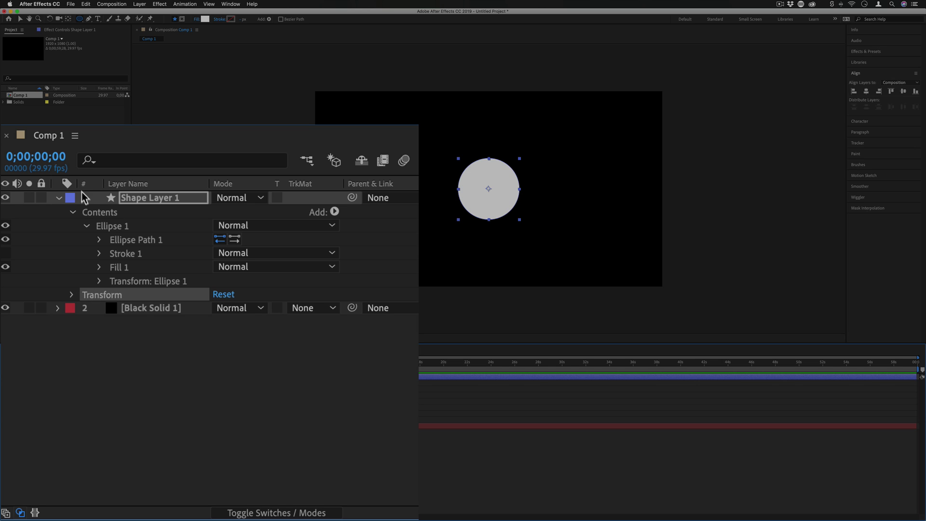
left_click(72, 294)
left_click(146, 337)
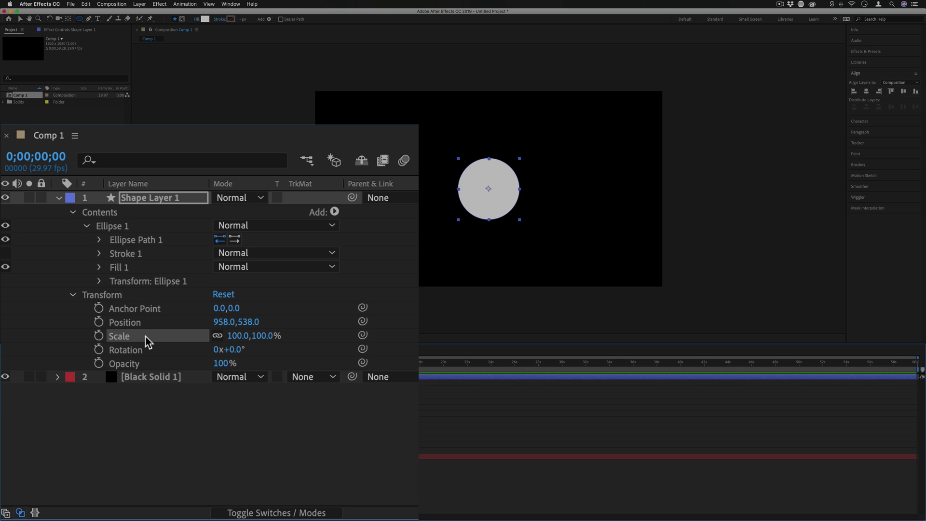
left_click(99, 336)
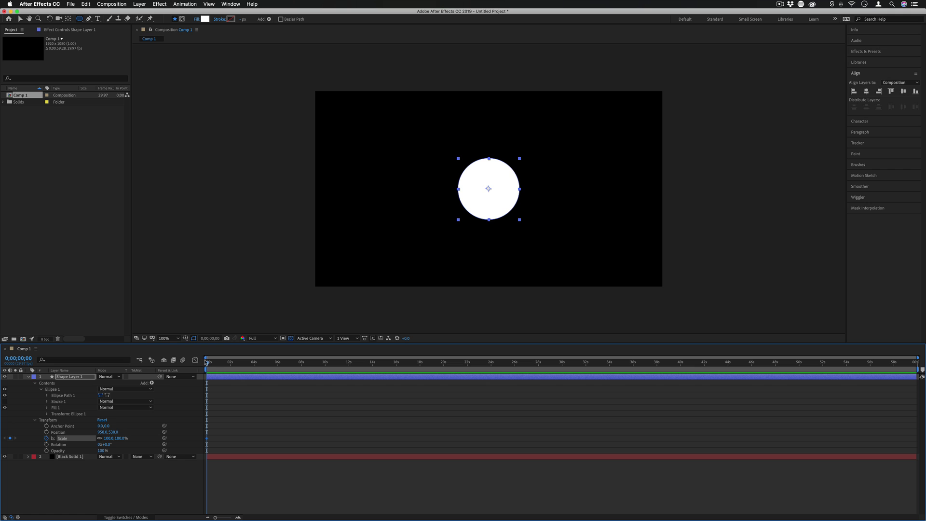
left_click(109, 438)
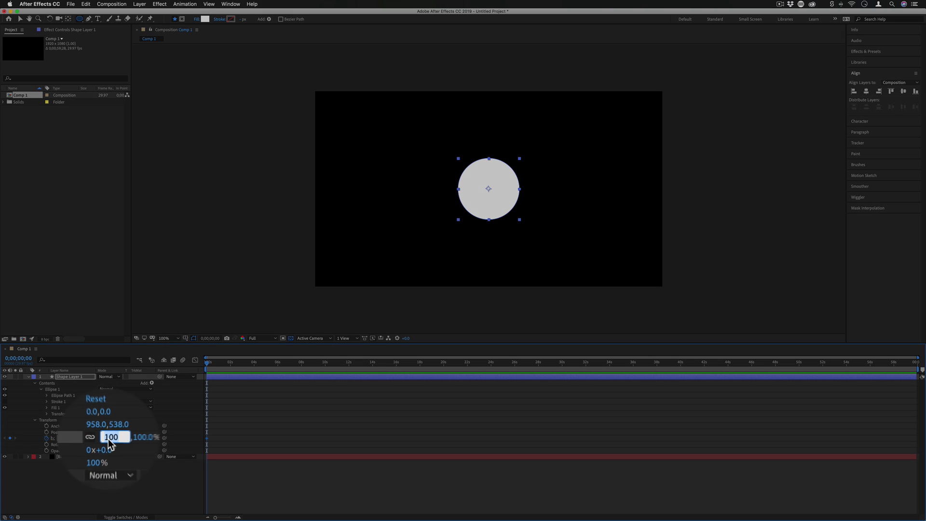
type("0")
key("Return")
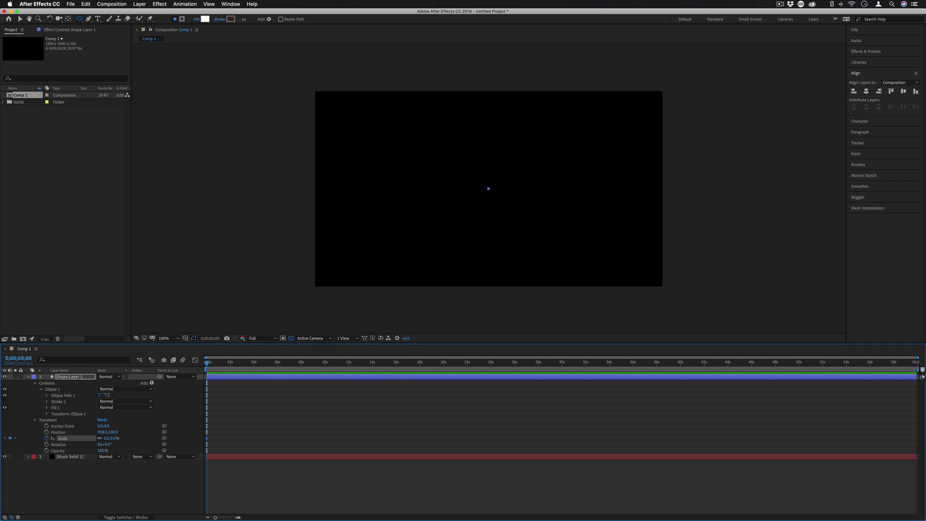
Step: At 0;00;02;00, keyframe the circle's Scale at 100%
left_click(227, 363)
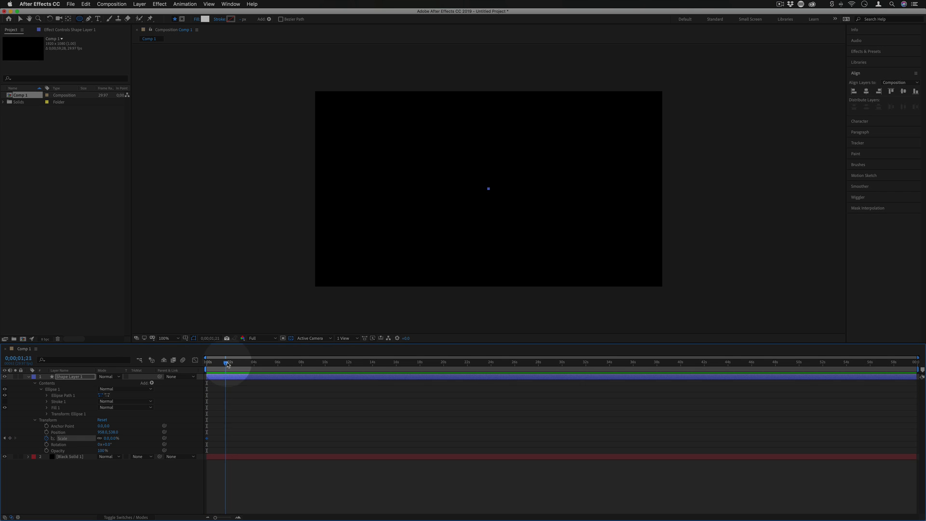
left_click_drag(228, 364, 231, 364)
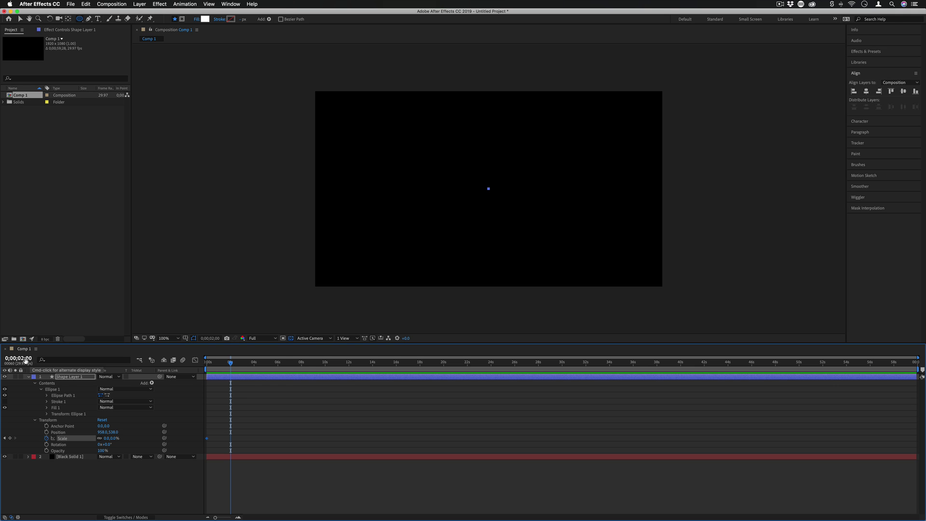
left_click(24, 359)
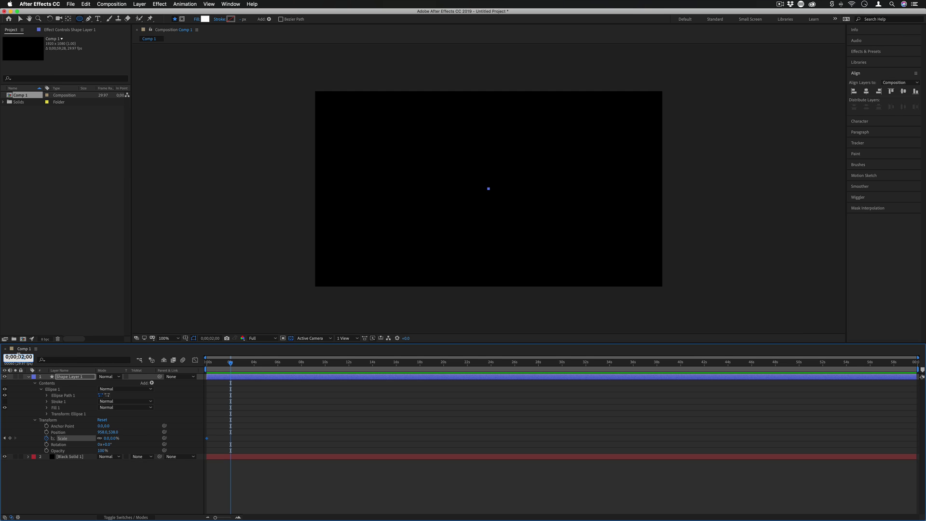
key("BackSpace")
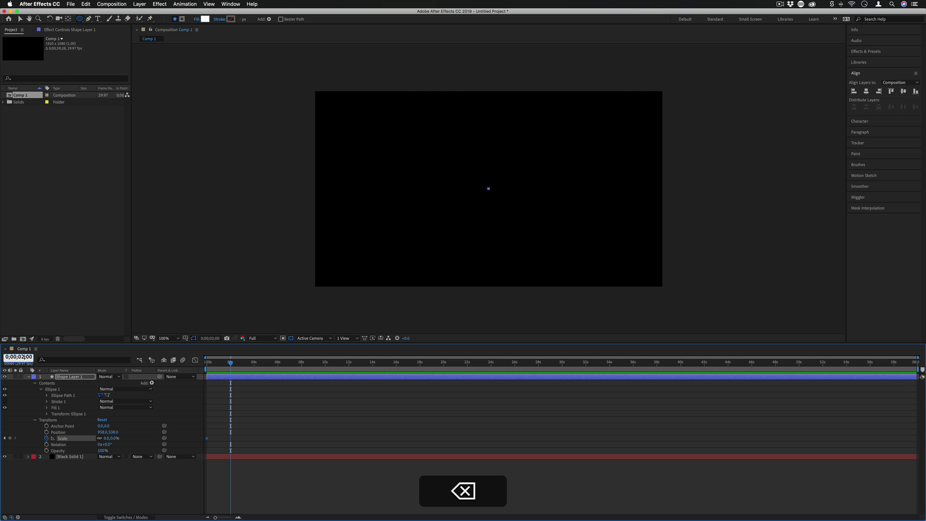
left_click(136, 482)
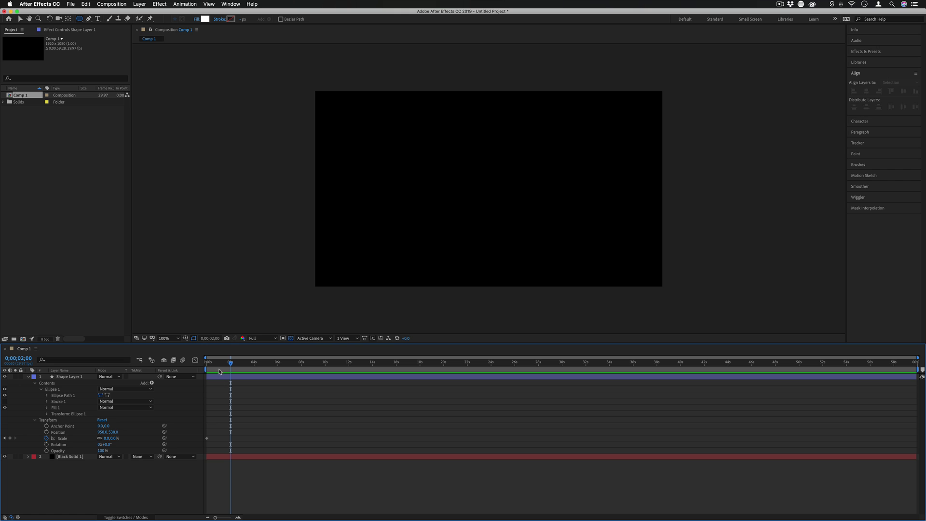
left_click(107, 438)
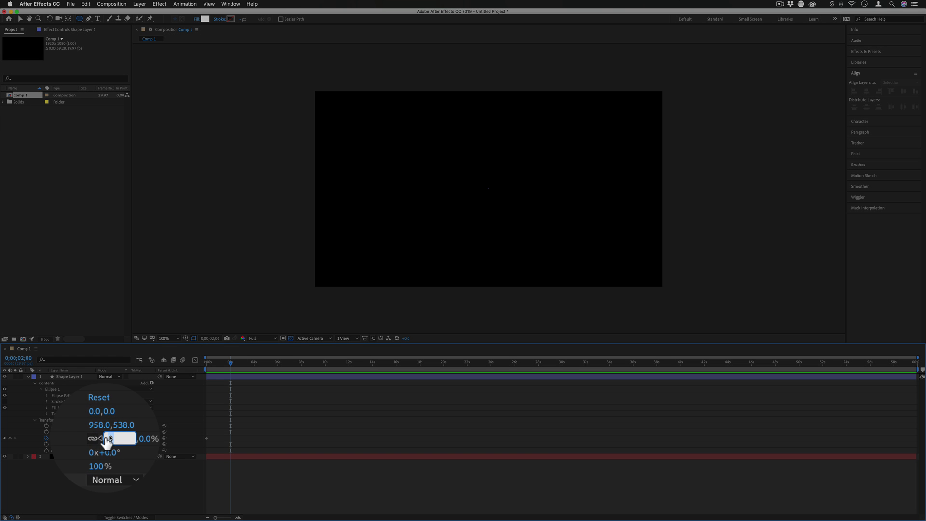
type("100")
key("Return")
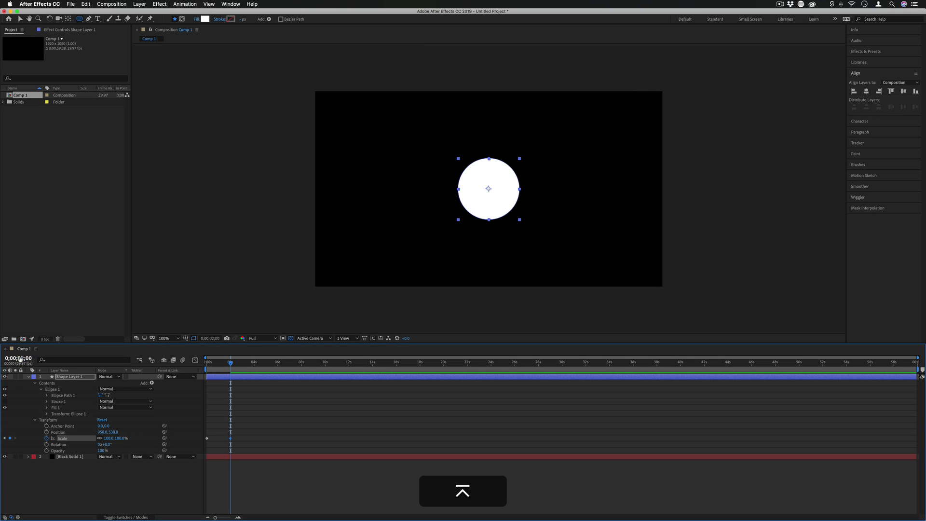
Step: At 0;00;04;00, keyframe Scale back to 0%, then return to the start
left_click(22, 359)
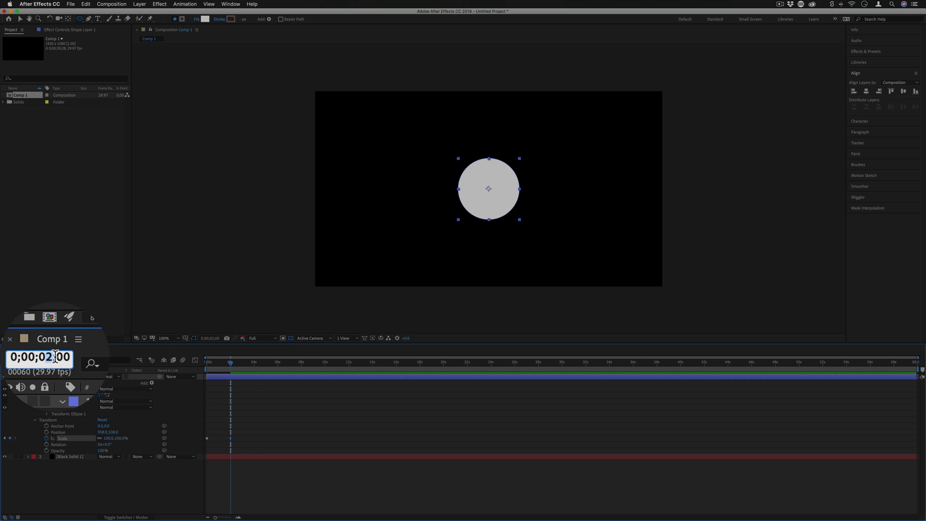
type("4")
key("Return")
left_click(109, 438)
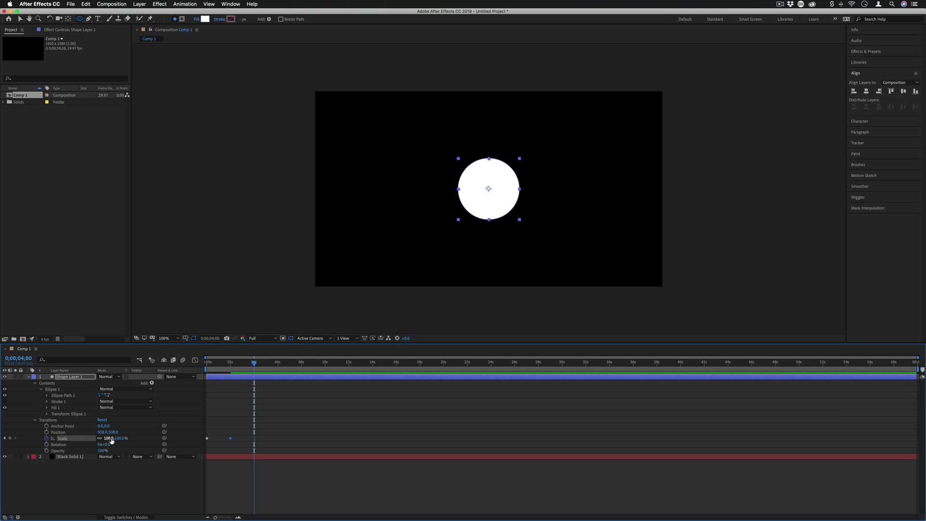
type("00")
key("Return")
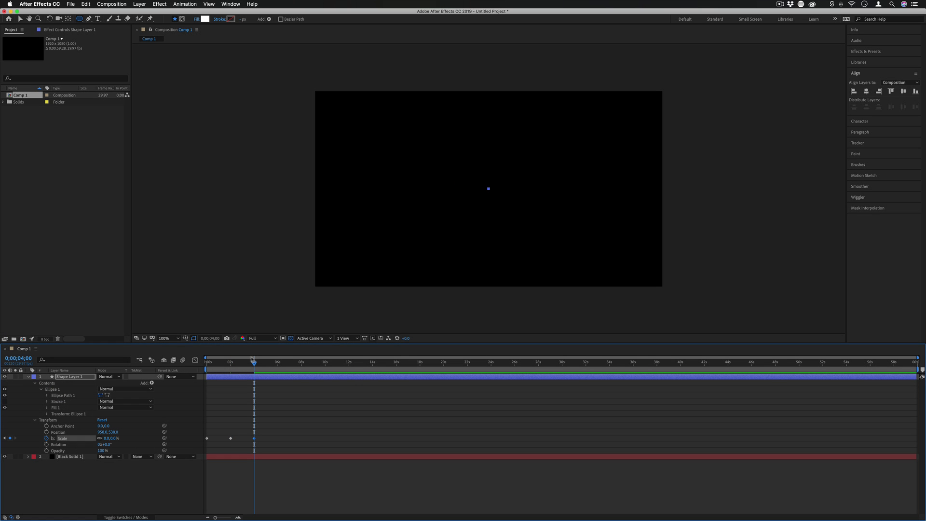
left_click_drag(255, 365, 245, 363)
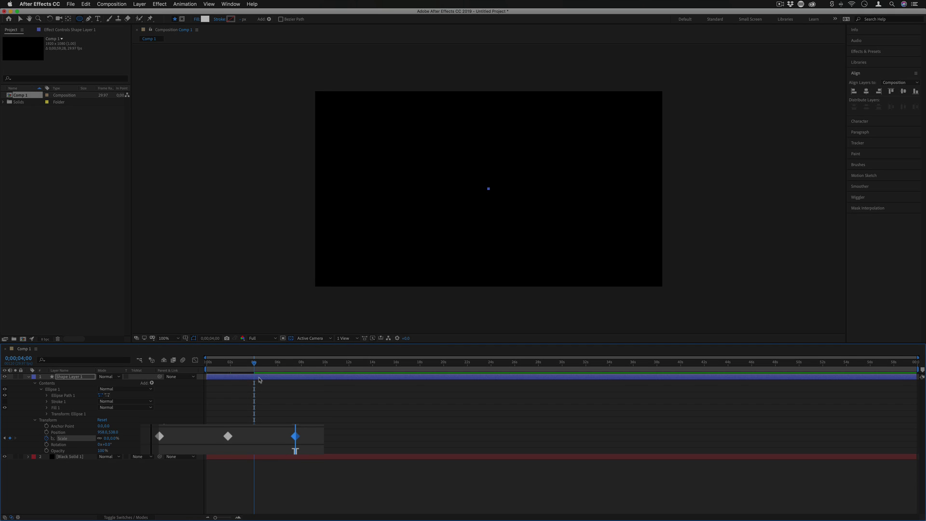
key("Home")
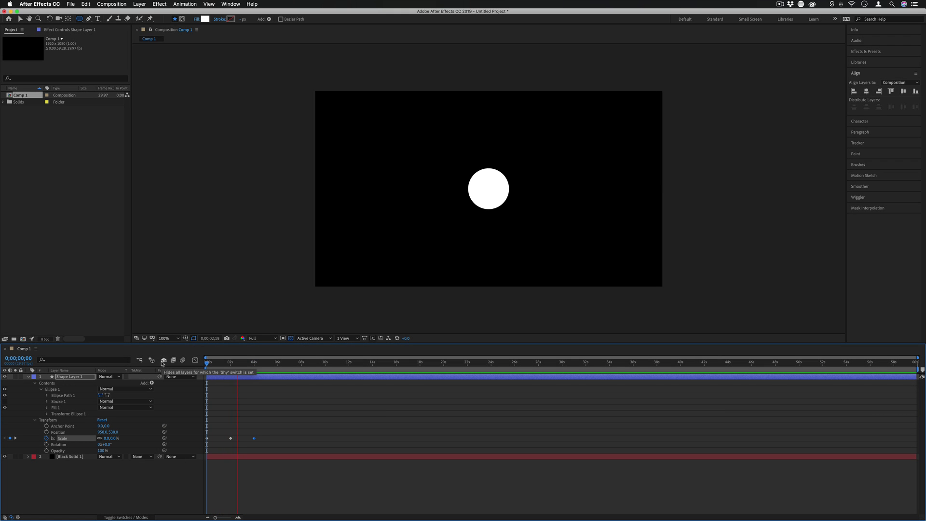
Step: Apply Easy Ease to the three Scale keyframes and preview the result
key("space")
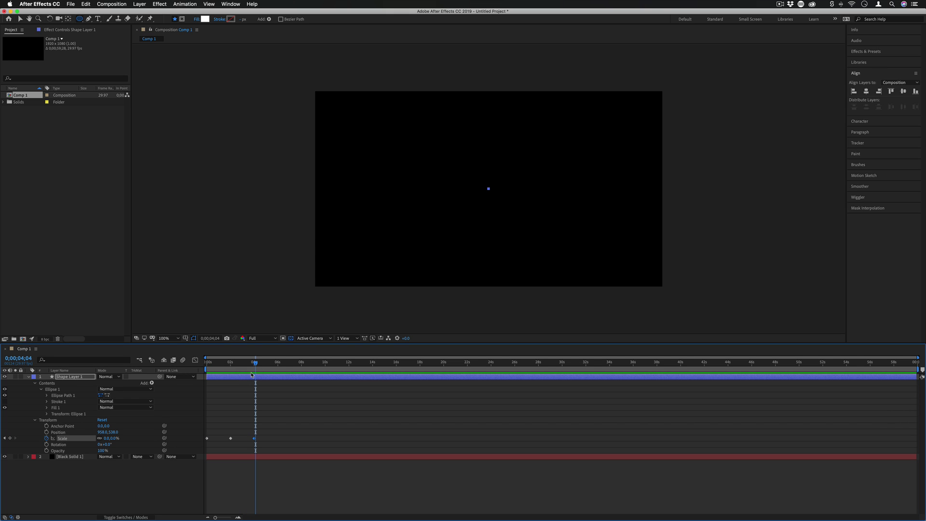
left_click_drag(250, 365, 218, 366)
left_click_drag(314, 420, 161, 455)
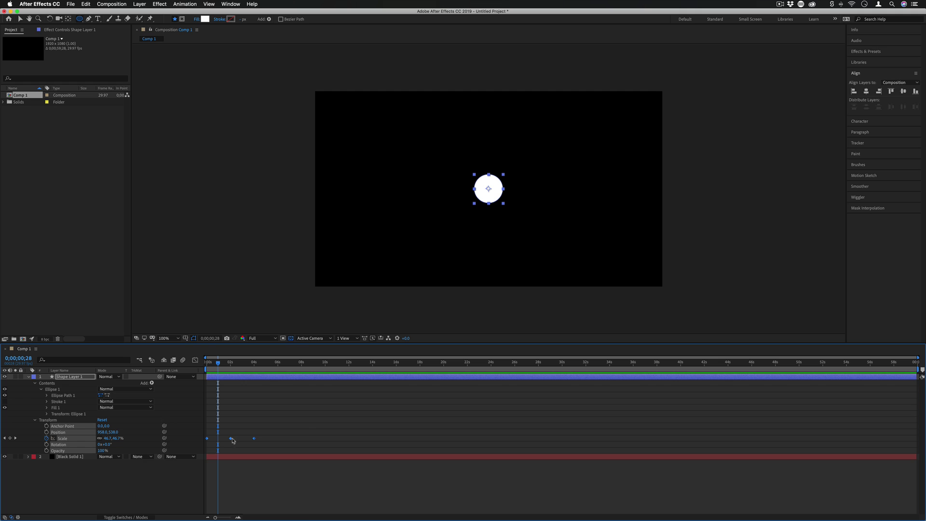
right_click(231, 439)
mouse_move(265, 515)
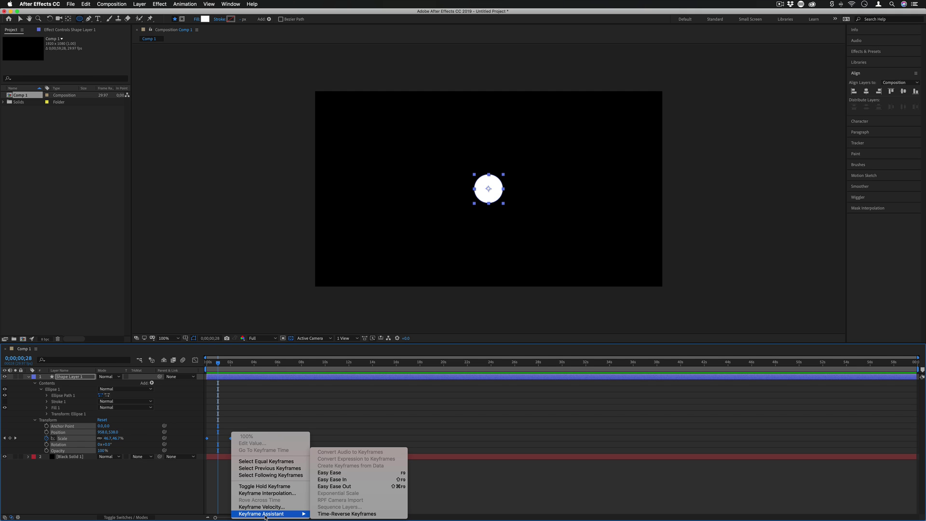
left_click(338, 473)
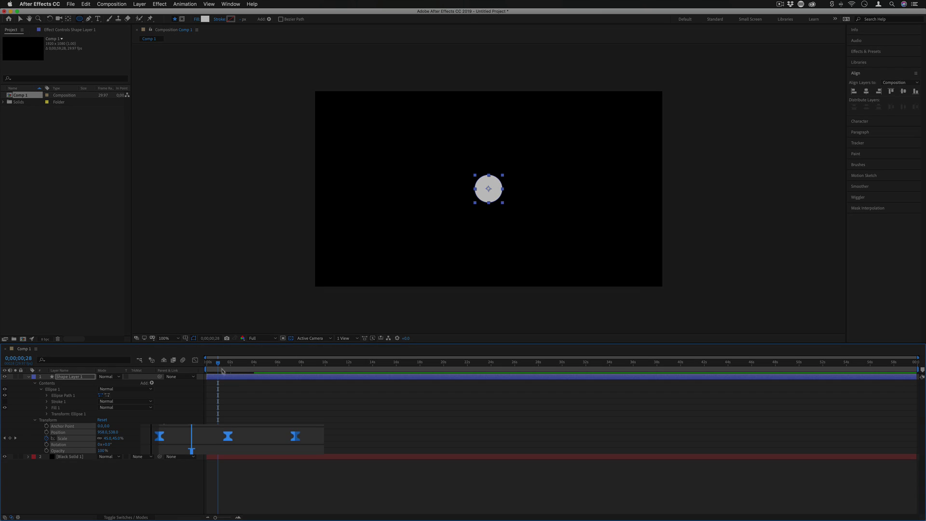
key("Home")
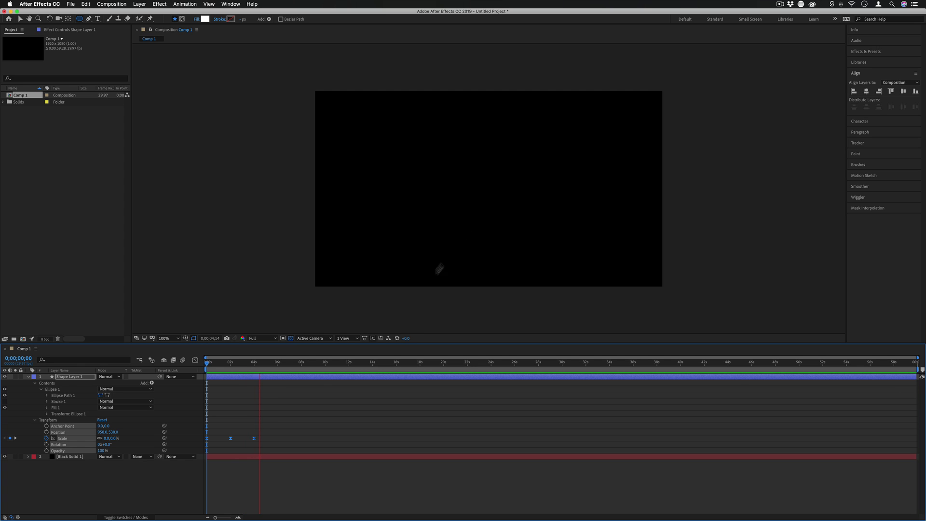
key("space")
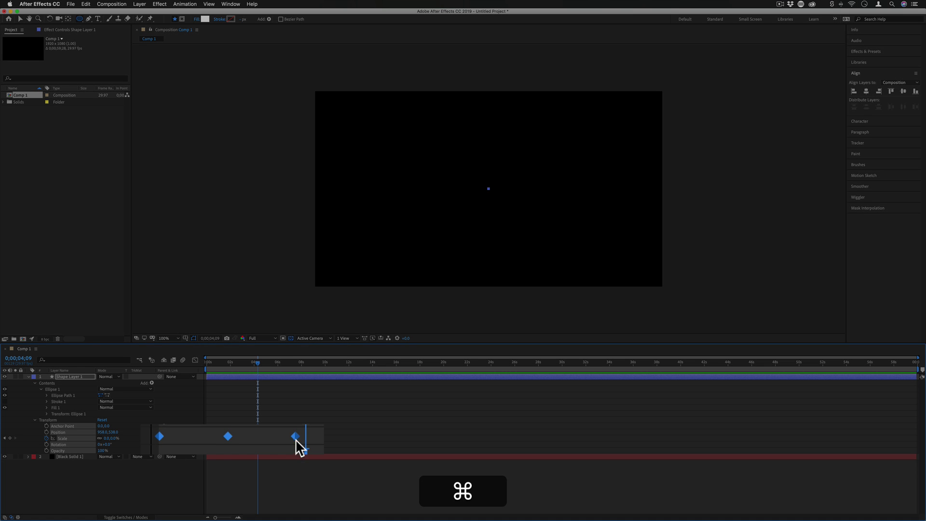
Step: Reapply Easy Ease to the Scale keyframes and preview from the start
left_click(231, 439, "super")
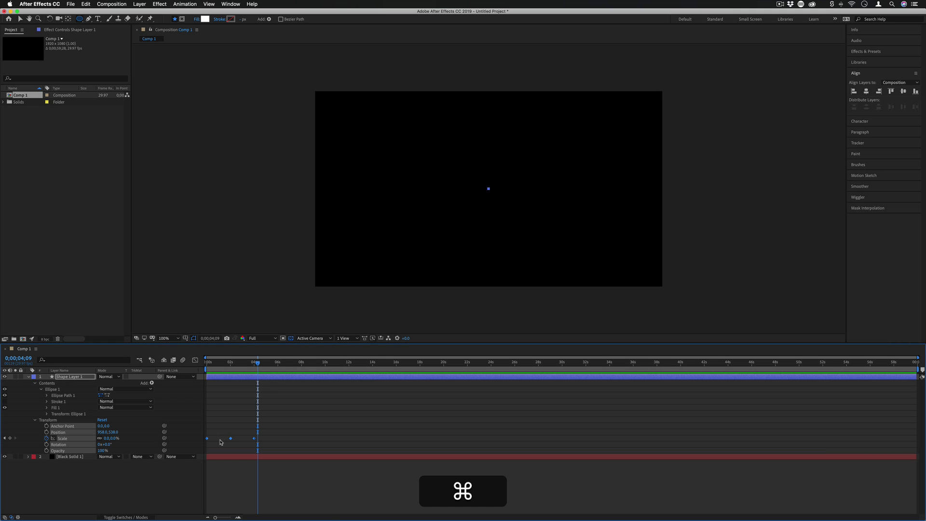
right_click(255, 437)
mouse_move(304, 514)
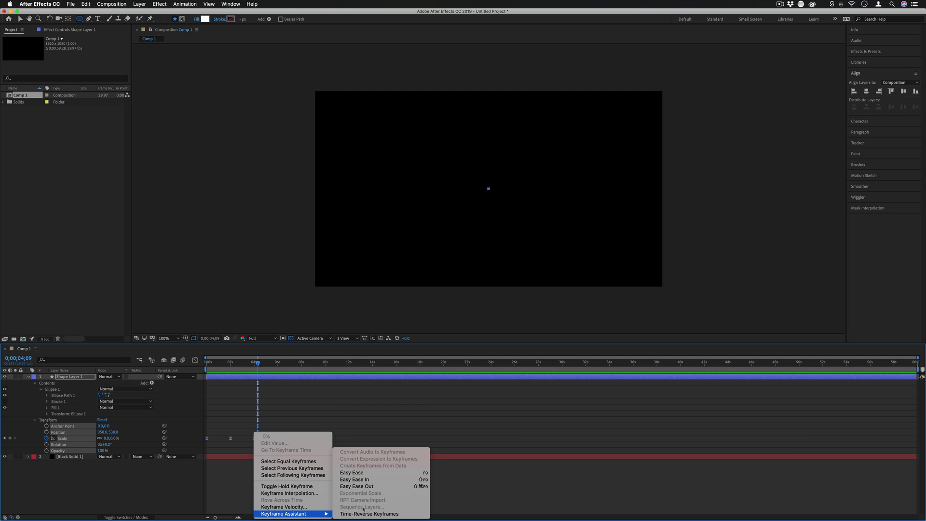
left_click(352, 473)
key("Home")
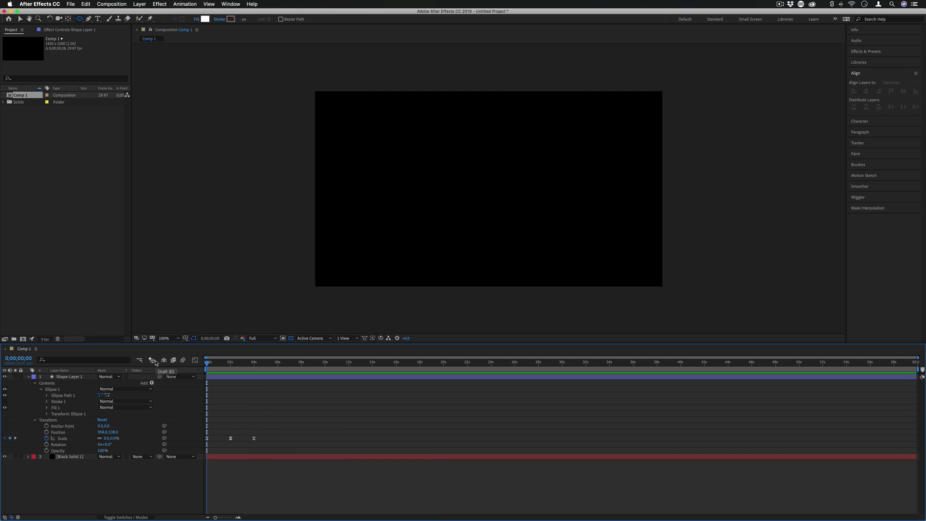
key("space")
key("space")
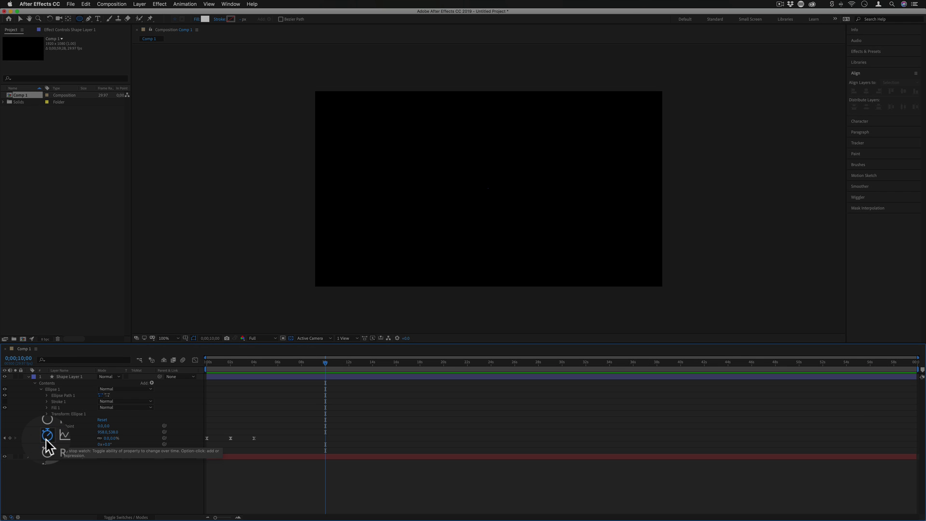
Step: Add the expression loopOut(type = "cycle", numKeyframes = 0) to the circle's Scale
key("alt")
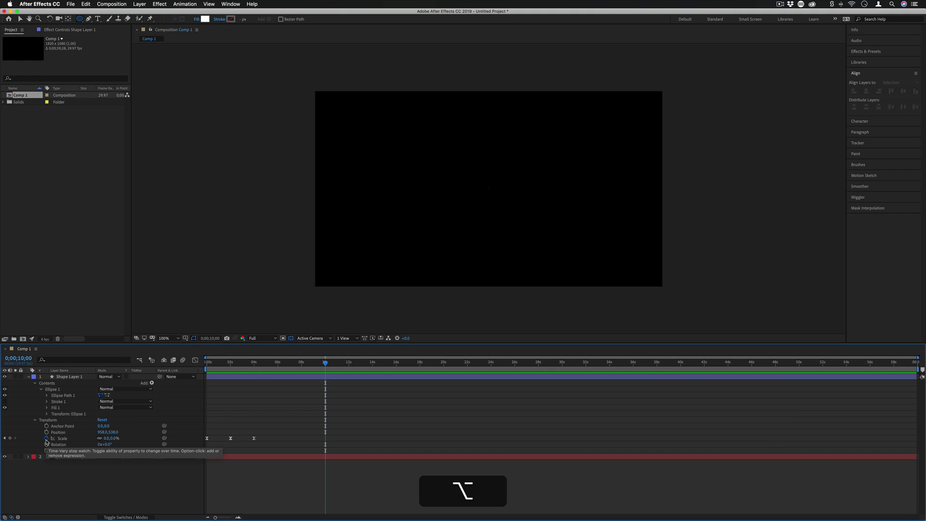
left_click(47, 439, "alt")
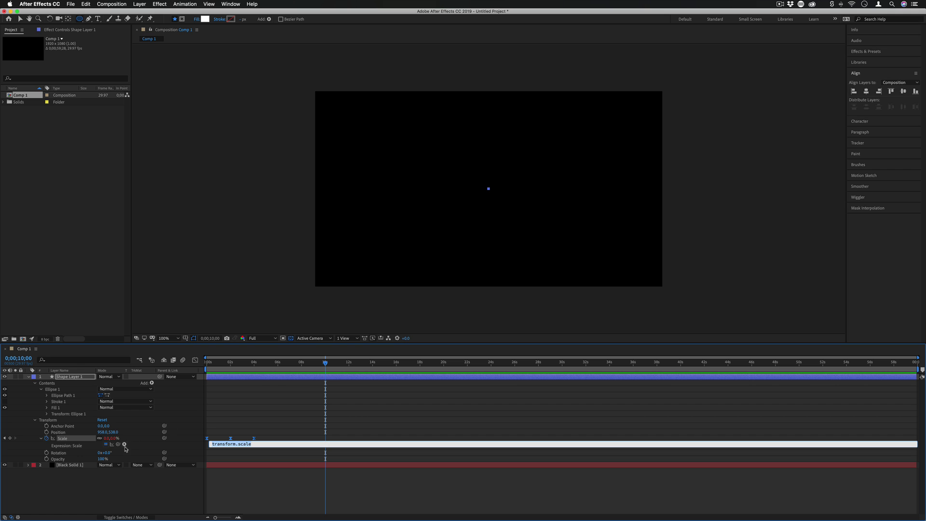
left_click(124, 445)
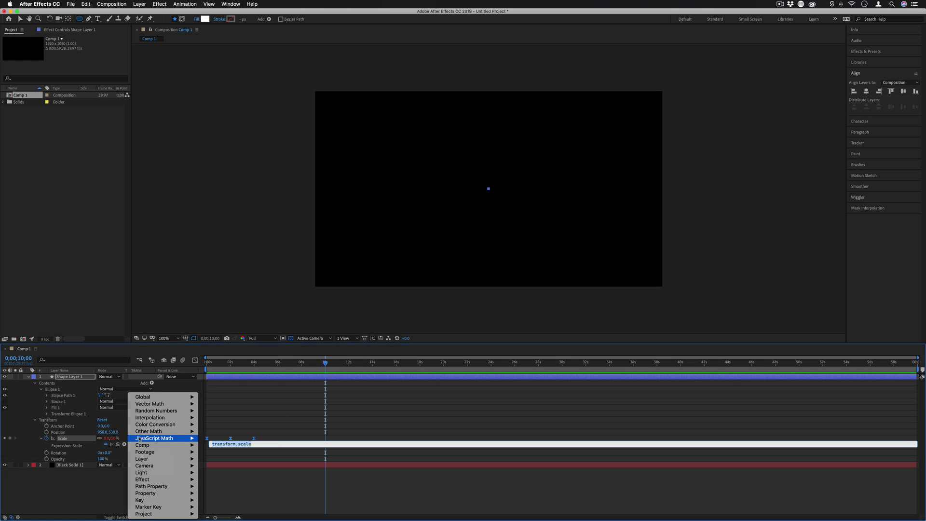
mouse_move(144, 432)
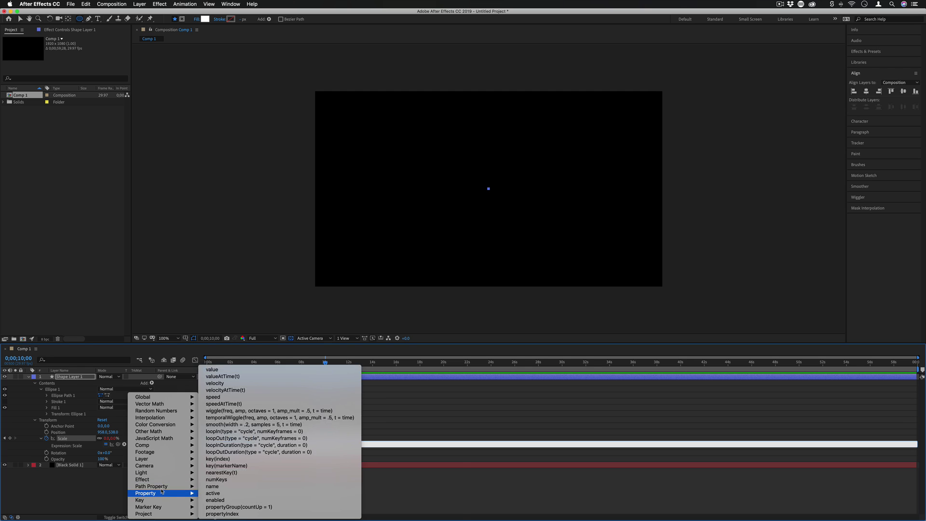
mouse_move(163, 486)
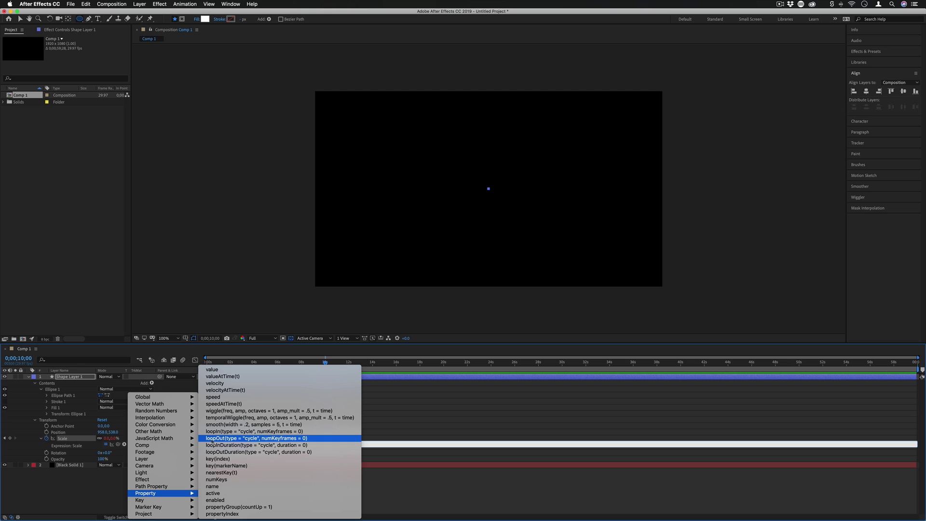
left_click(230, 438)
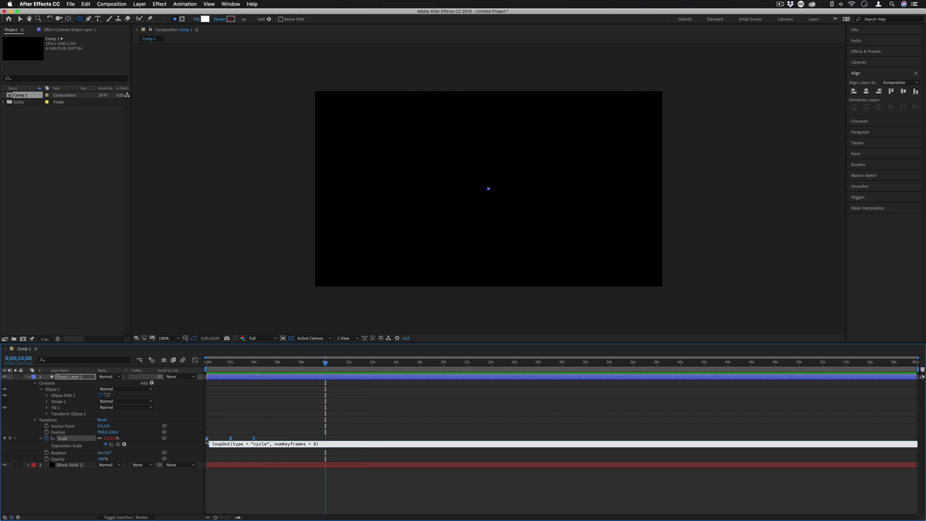
key("KP_Enter")
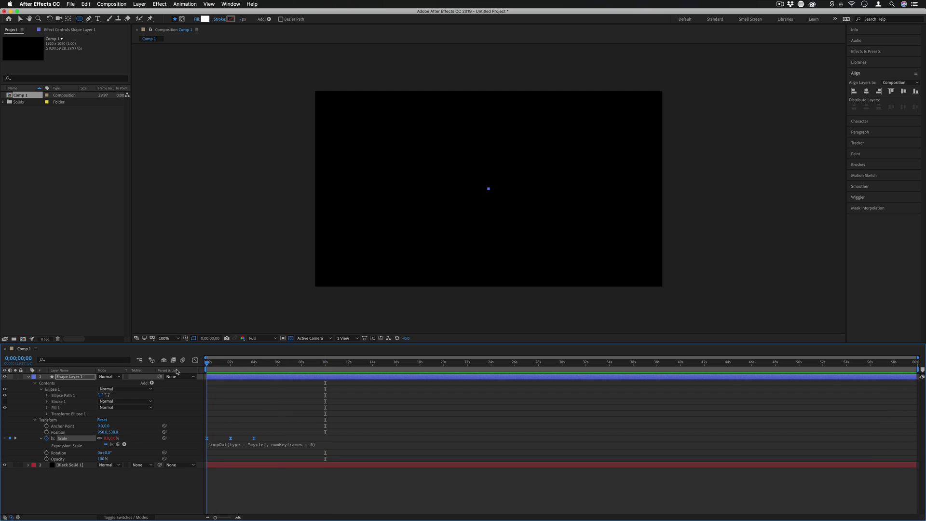
Step: Preview from the start and jump to 0;00;09;18 to confirm the disc keeps pulsing
key("Home")
key("space")
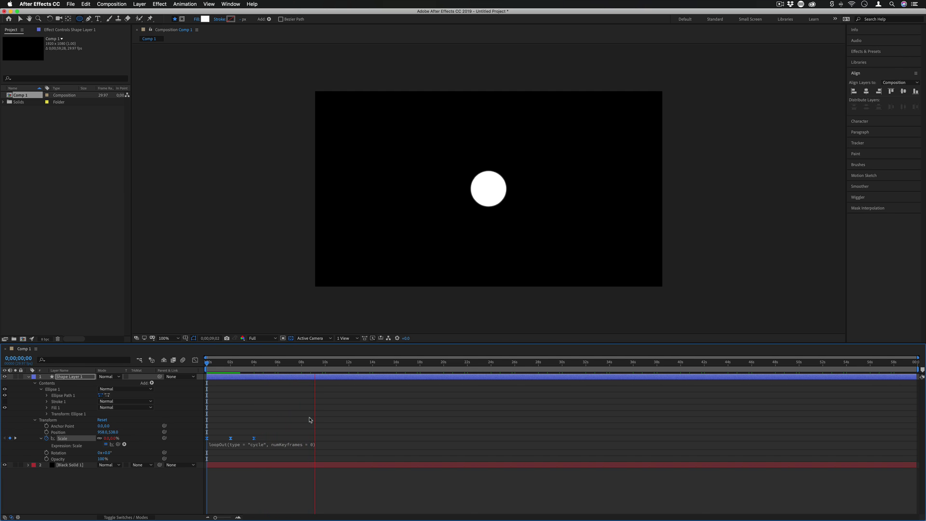
left_click(321, 363)
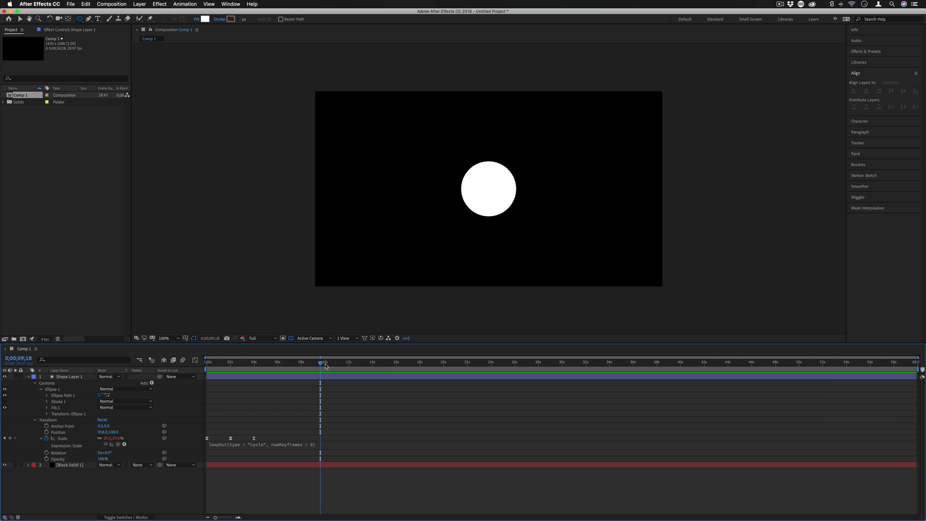
Step: Collapse Shape Layer 1 and duplicate it as Shape Layer 2
left_click(28, 376)
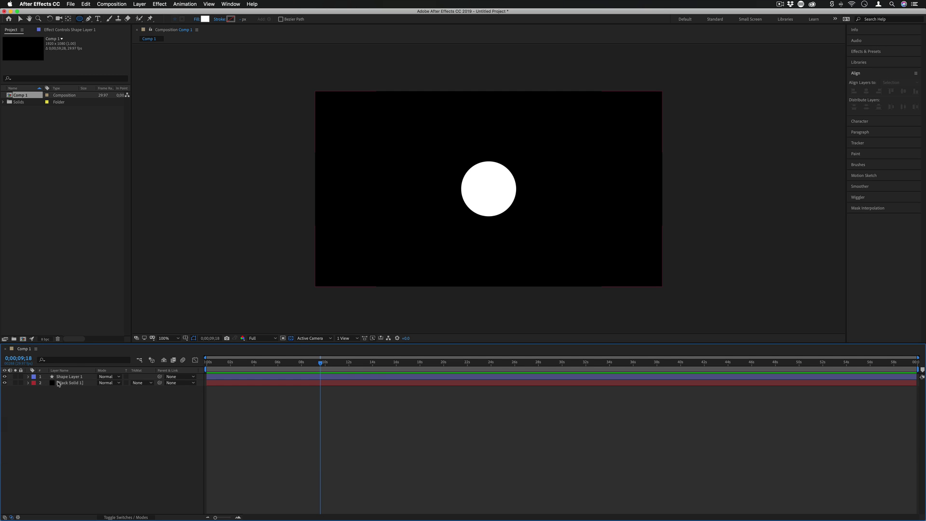
left_click(72, 377)
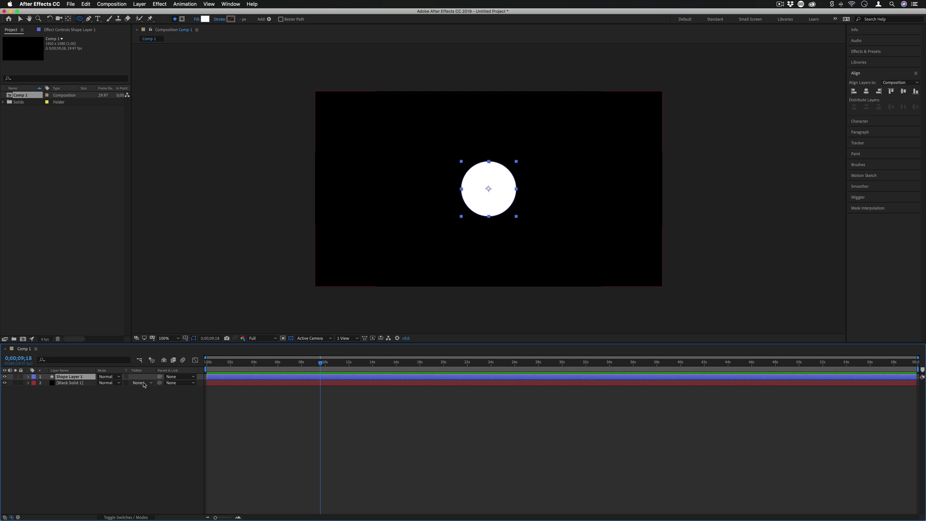
key("super")
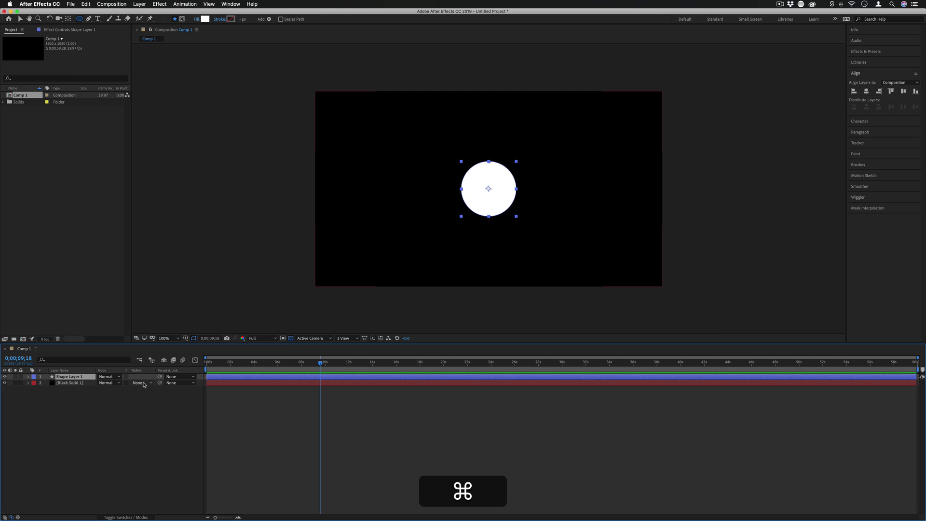
key("super+d")
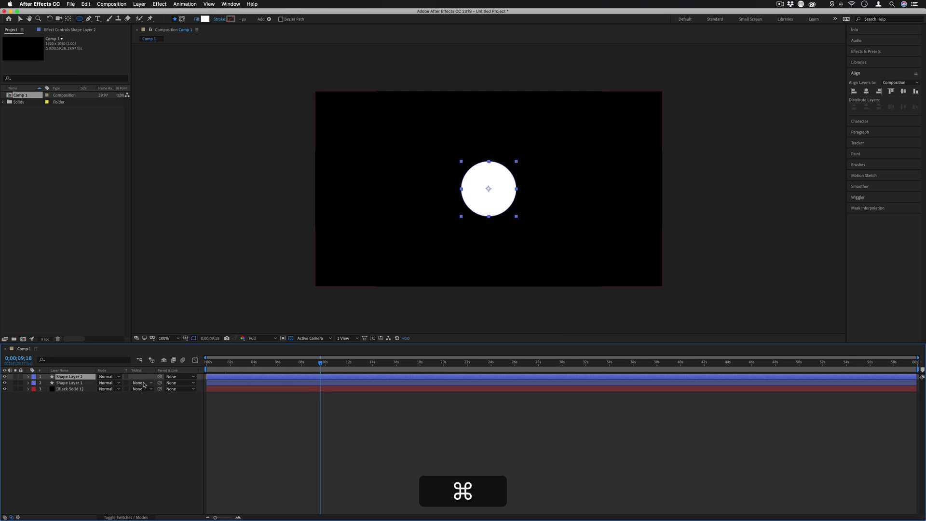
Step: Shift Shape Layer 2's scale animation earlier in time so the two circles are offset
left_click(28, 376)
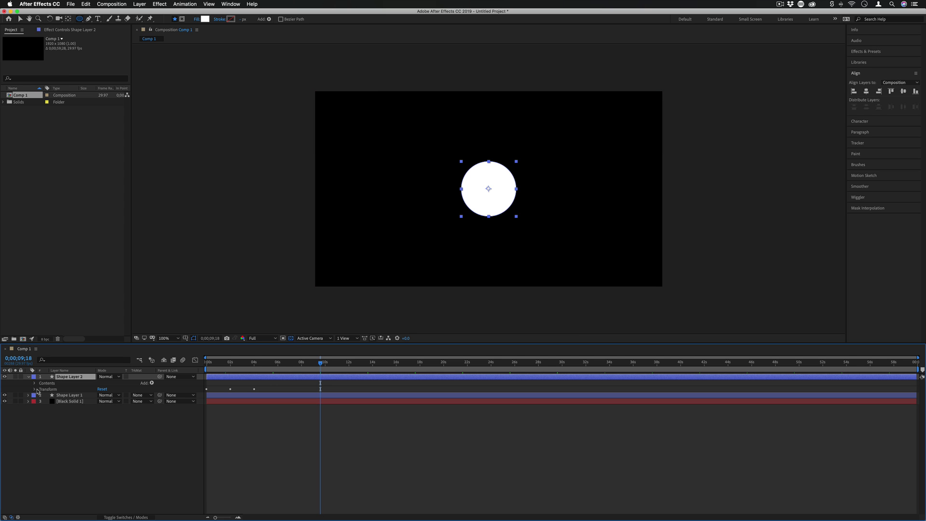
left_click(29, 395)
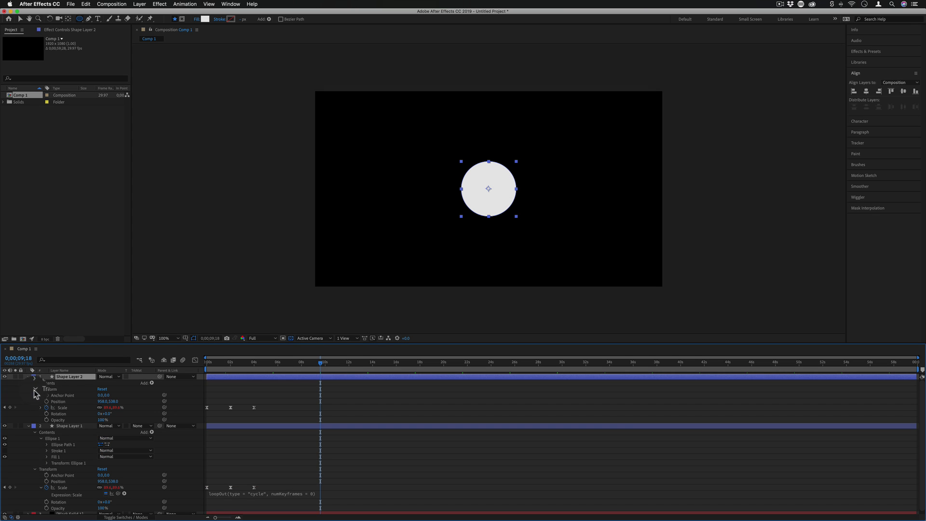
left_click(34, 389)
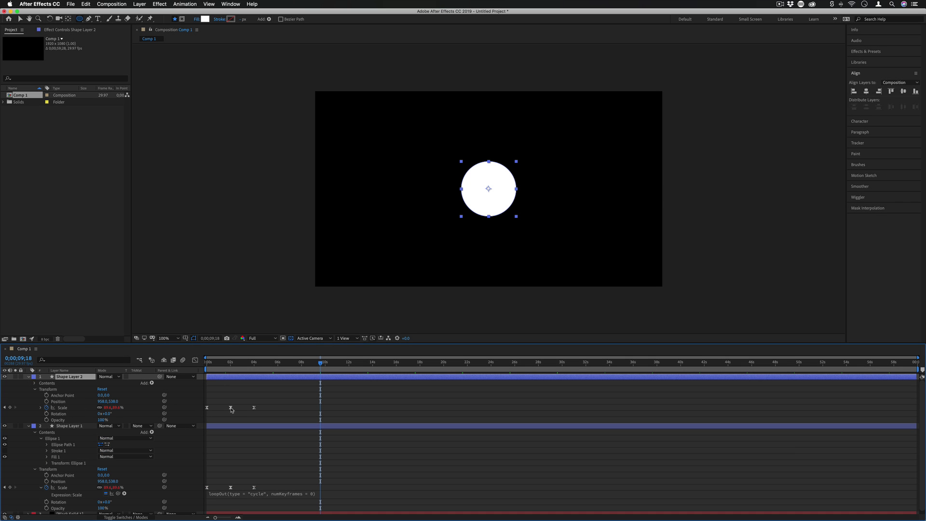
left_click(4, 407)
left_click(4, 408)
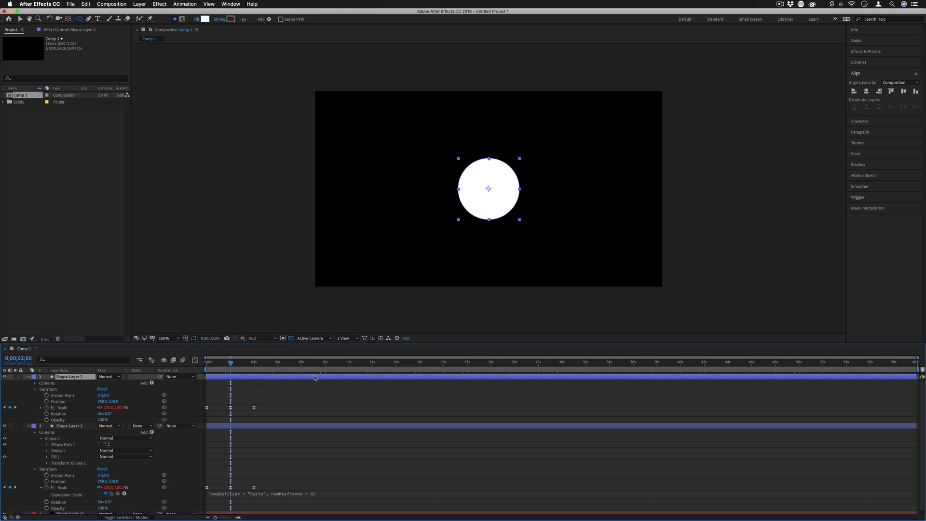
left_click_drag(305, 380, 282, 381)
key("equal")
key("equal")
key("equal")
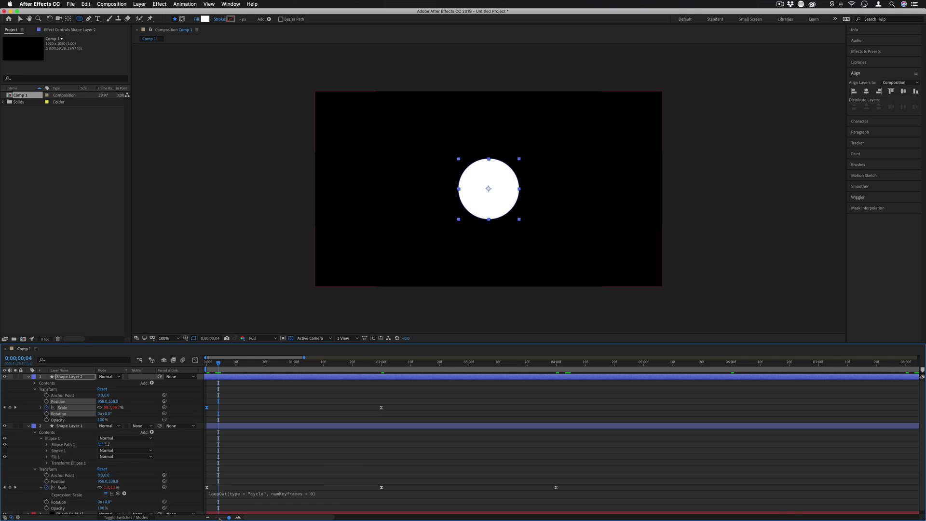
left_click_drag(220, 519, 215, 519)
Step: Set the Opacity of both Shape Layer 1 and Shape Layer 2 to 75%
key("space")
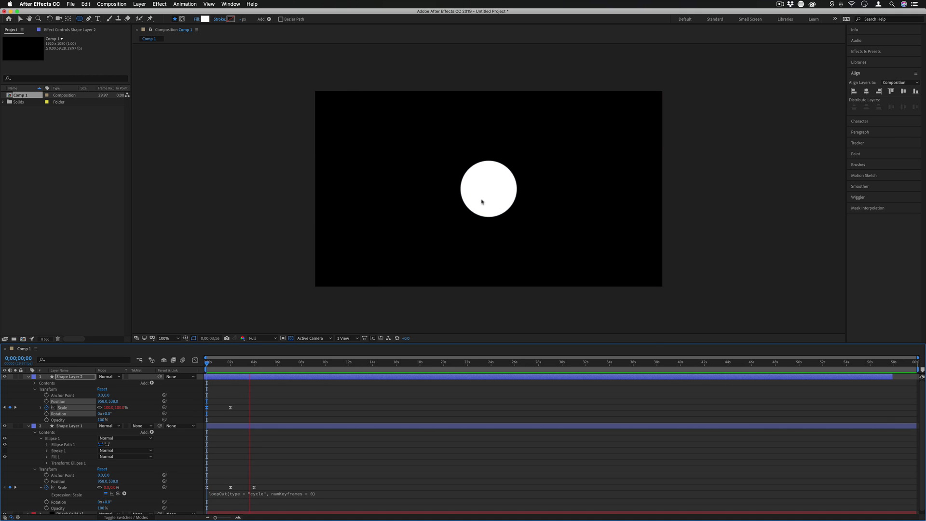
key("space")
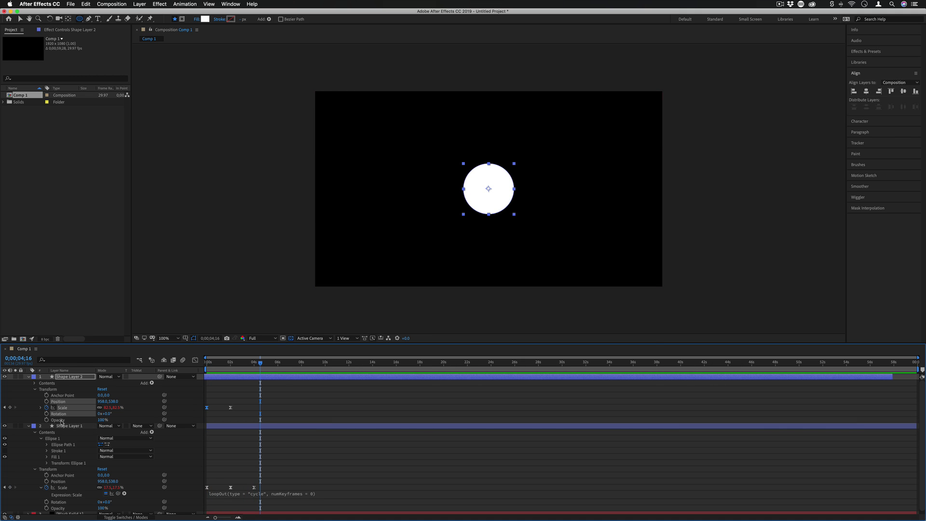
left_click(103, 419)
type("50")
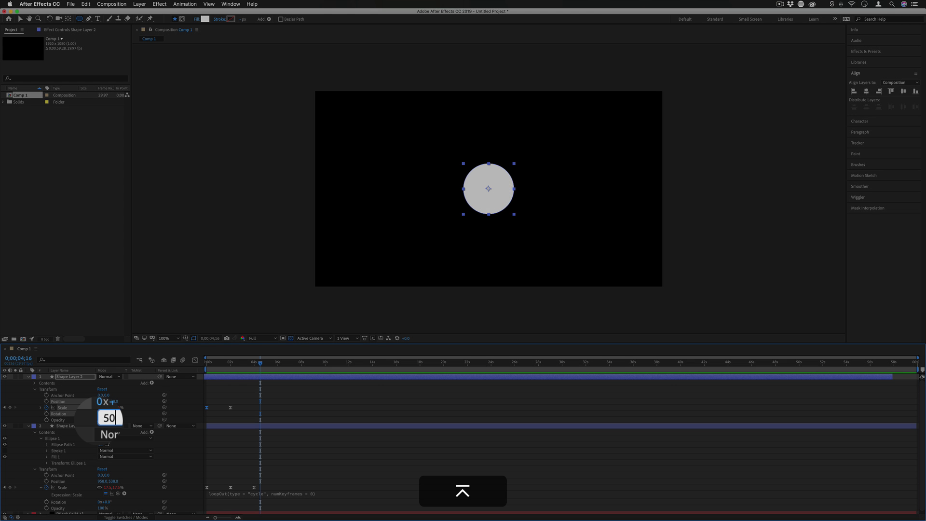
key("Return")
left_click(103, 508)
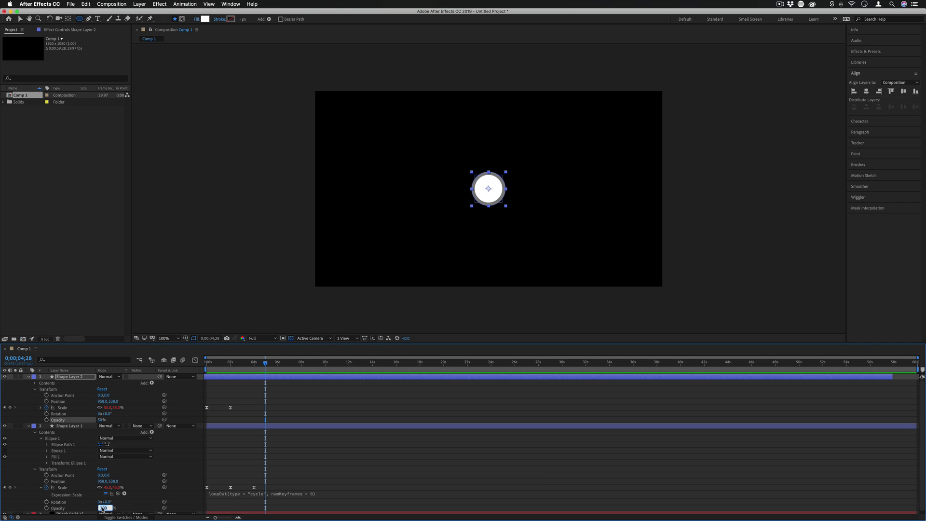
type("75")
key("Return")
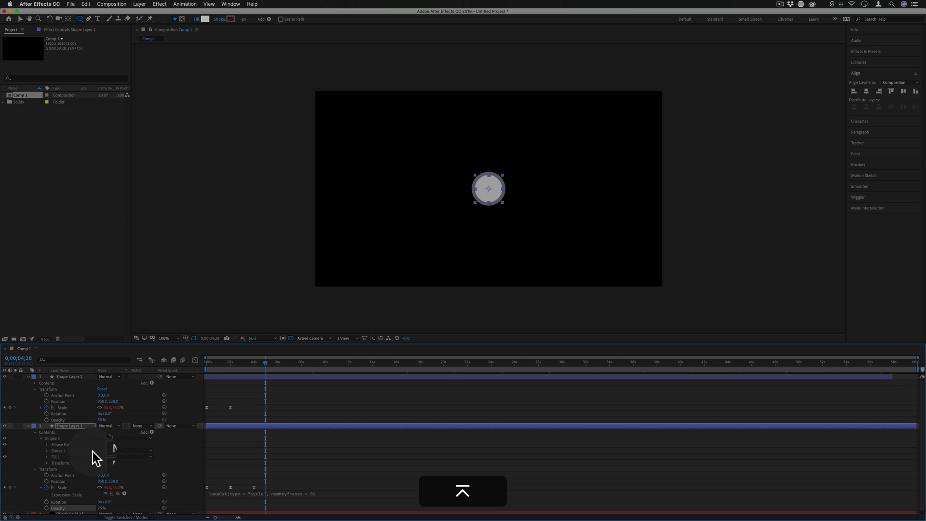
left_click(103, 419)
type("75")
key("Return")
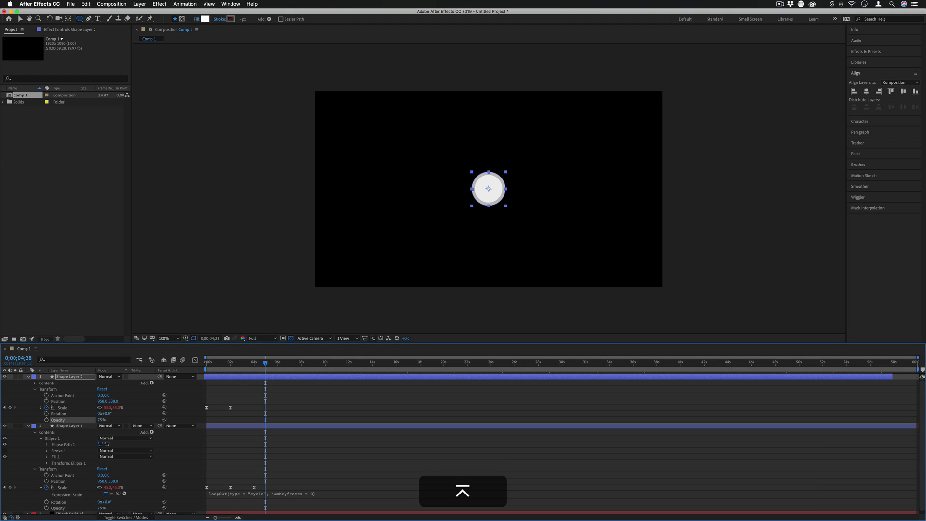
Step: Preview the overlapping circles, then collapse and select Shape Layer 1
key("space")
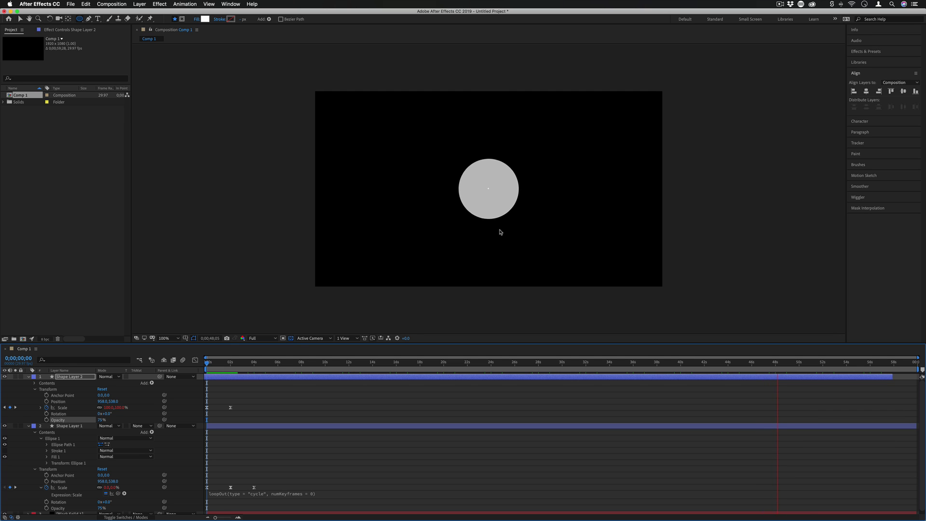
key("space")
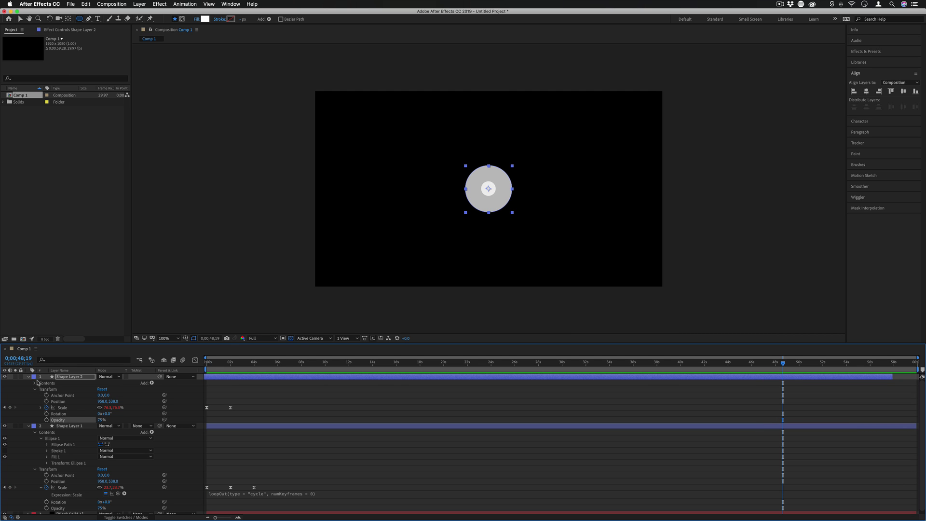
left_click(28, 427)
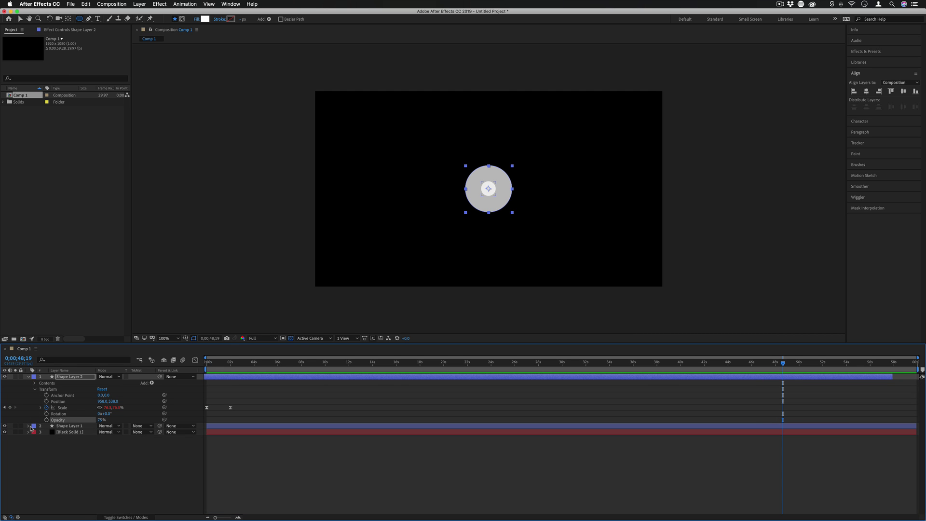
left_click(79, 427)
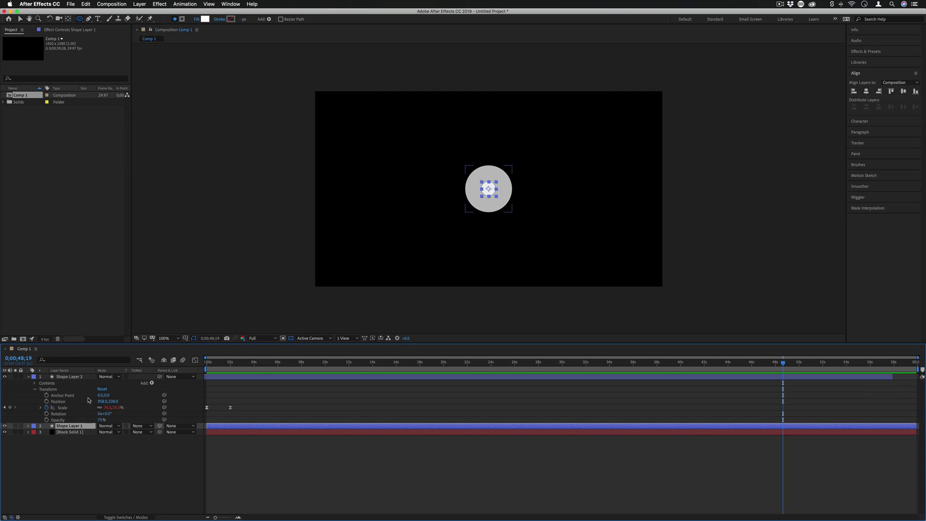
Step: Delete the two disc layers, then draw a white circle on a new Shape Layer 1 at the comp centre
left_click(79, 377, "shift")
key("Delete")
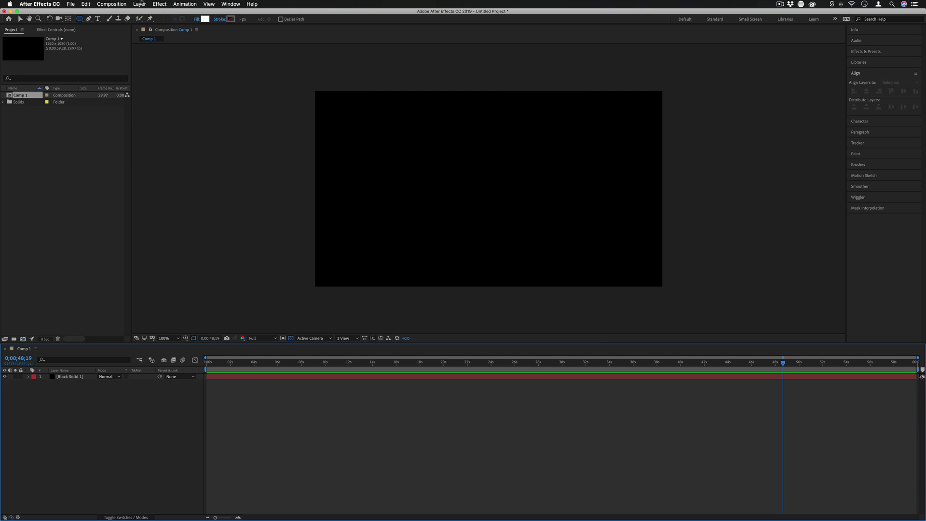
left_click(139, 4)
mouse_move(148, 13)
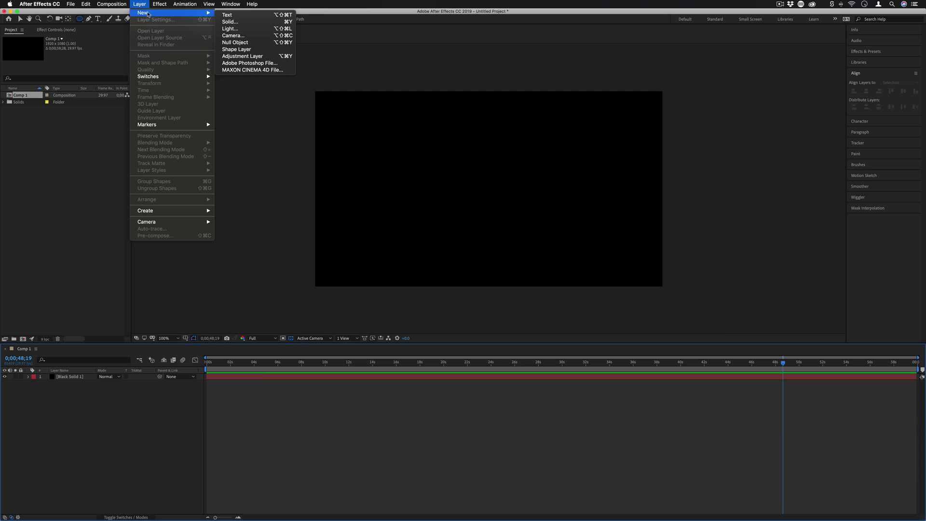
left_click(245, 50)
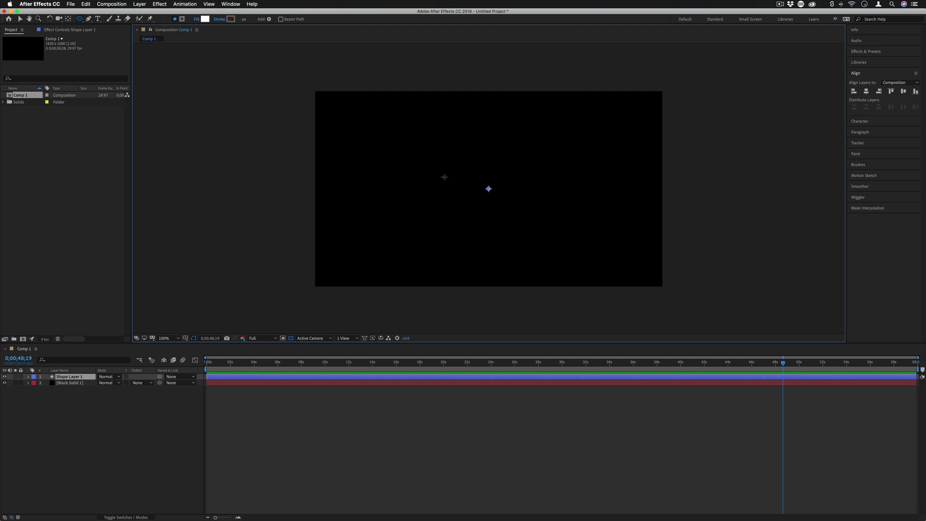
left_click_drag(491, 191, 449, 148)
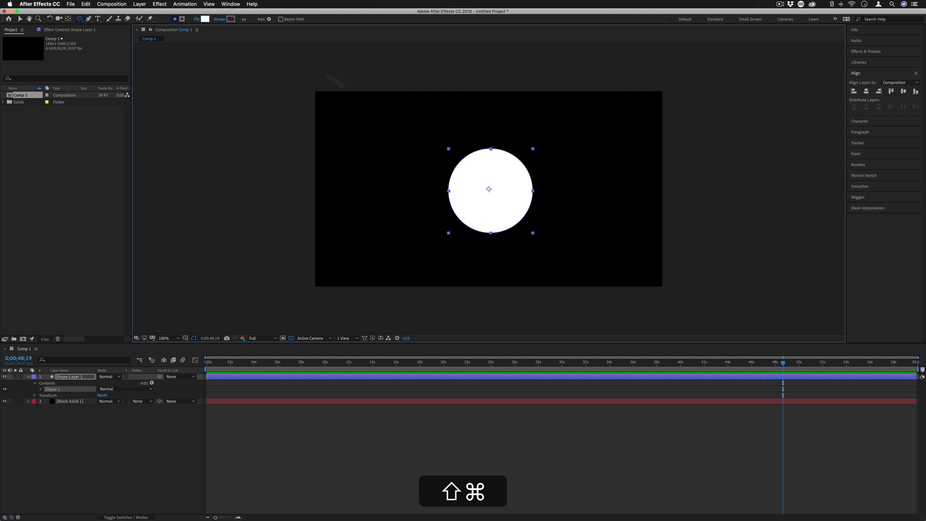
Step: Set the circle's fill to None and give it a solid yellow stroke about 20 px wide
left_click(197, 20)
left_click(294, 239)
key("Return")
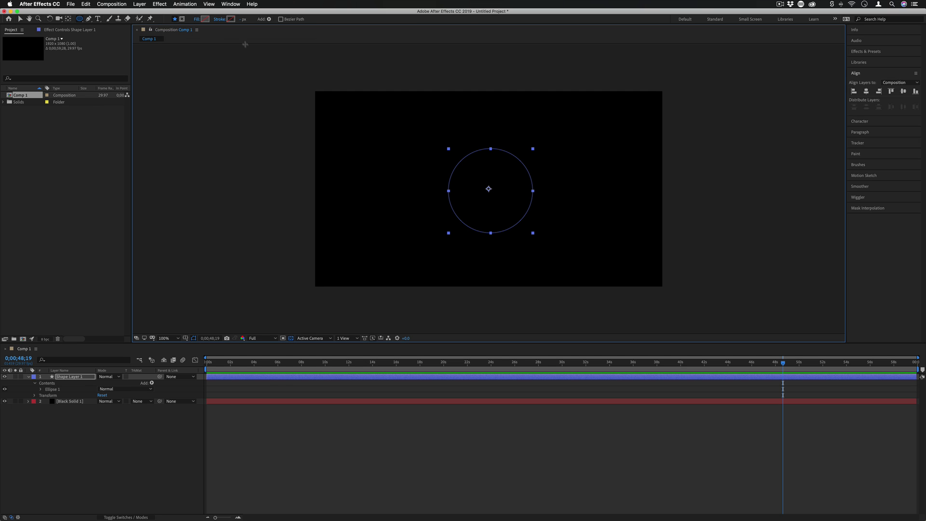
left_click(219, 19)
left_click(303, 239)
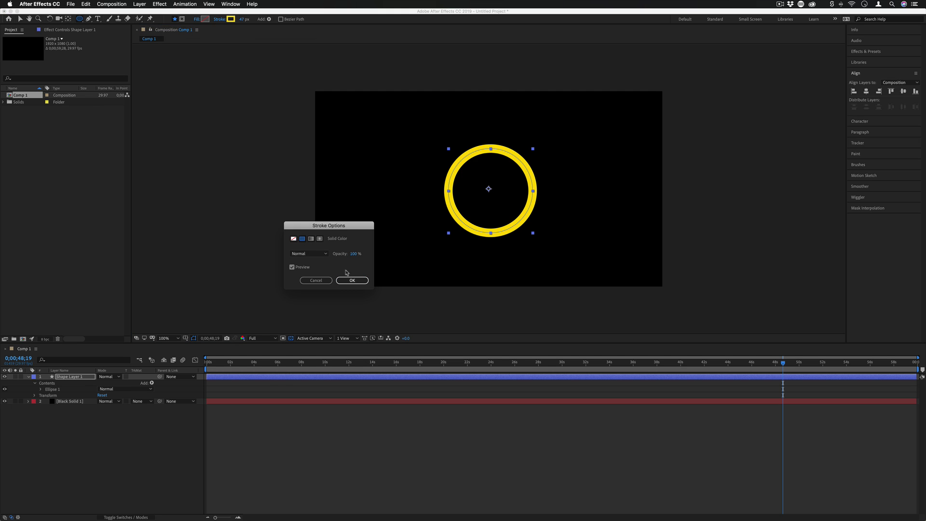
left_click(352, 280)
mouse_move(245, 19)
left_mouse_down()
mouse_move(226, 24)
mouse_move(236, 24)
left_mouse_up()
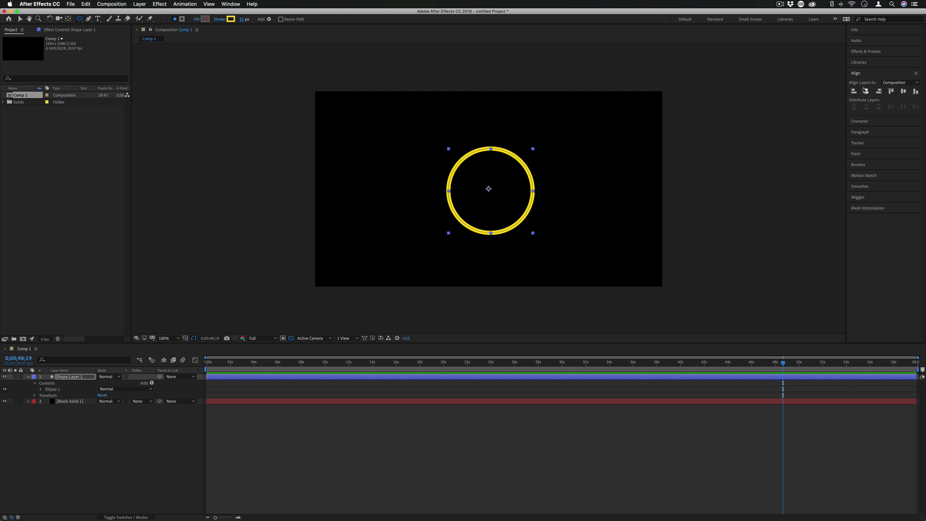
Step: Centre the ring horizontally and vertically in the composition and return to the first frame
left_click(866, 91)
left_click(904, 91)
left_click(322, 413)
key("Home")
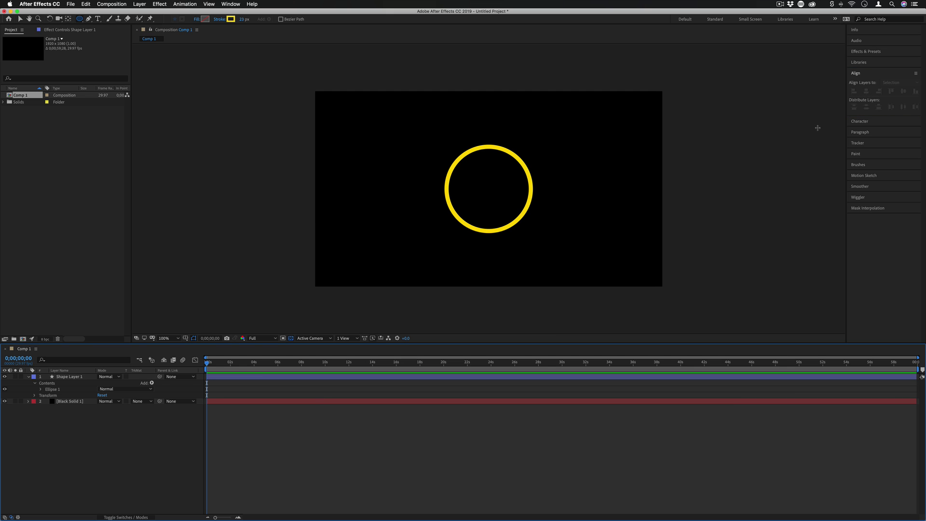
Step: Search Effects & Presets for 'radial wipe' and drop it onto the yellow ring's Shape Layer 1
left_click(864, 51)
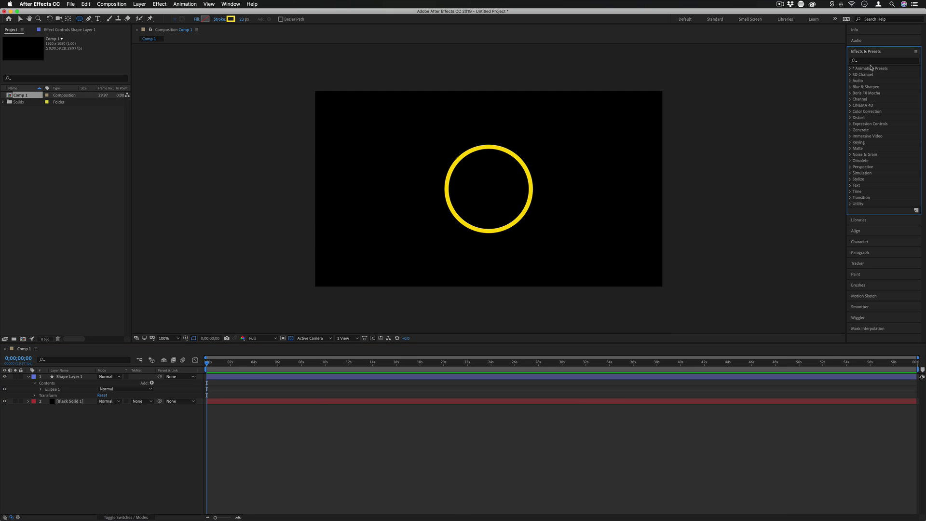
left_click(873, 63)
type("radial wipe")
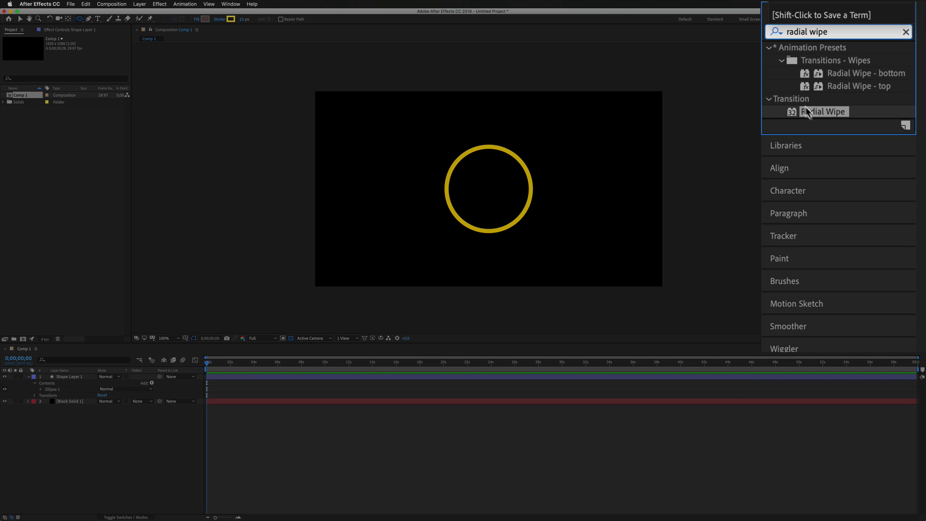
left_click_drag(828, 115, 67, 379)
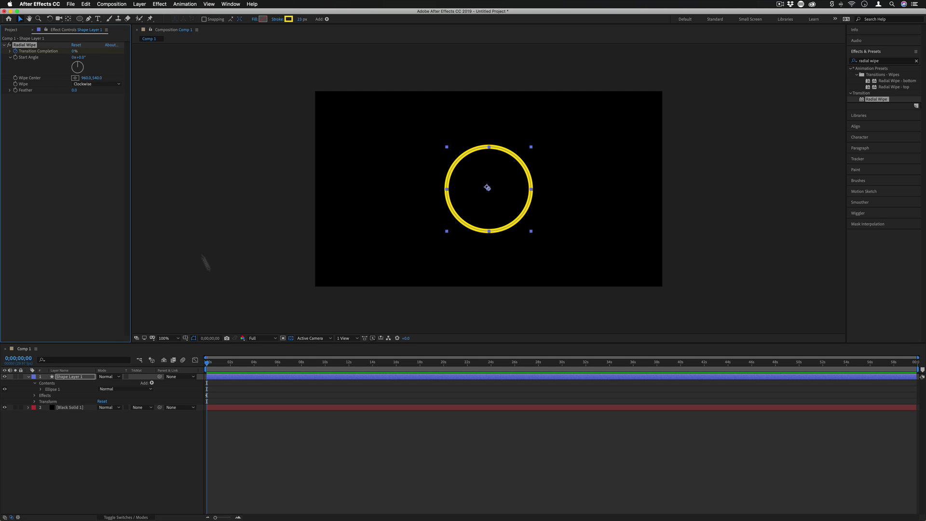
Step: Keyframe Transition Completion at 100% at 2 s and 0% at 4 s, then preview it
left_click(21, 358)
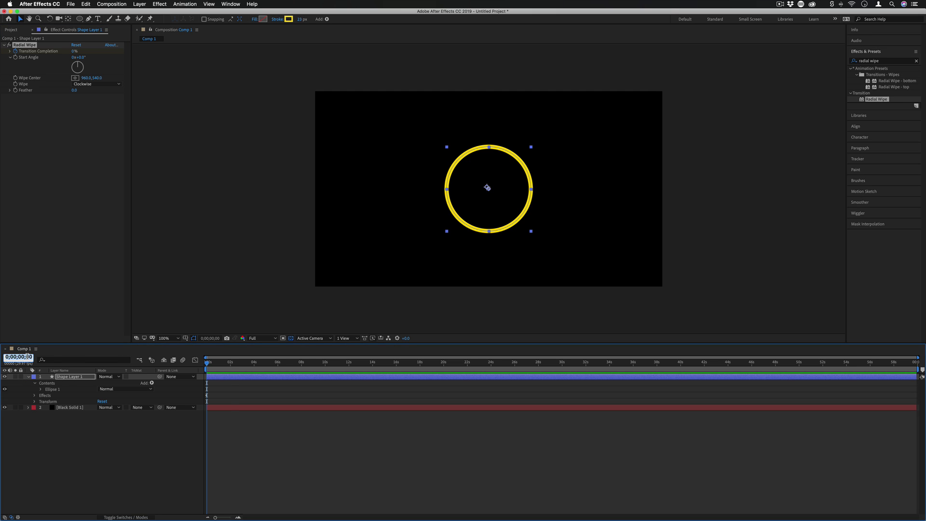
type("200")
key("Return")
left_click_drag(75, 51, 220, 58)
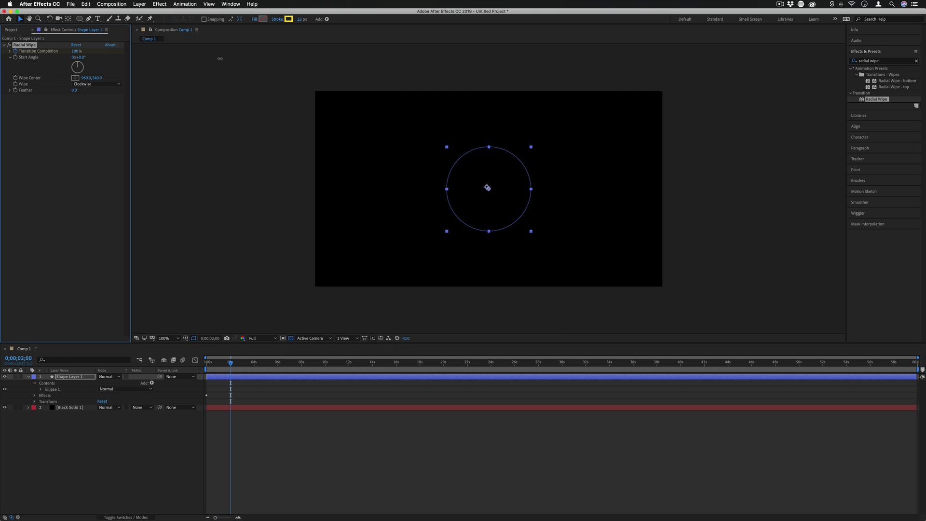
key("shift+Page_Down")
key("shift+Page_Down")
key("shift+Page_Down")
key("shift+Page_Down")
key("shift+Page_Down")
key("shift+Page_Down")
left_click(75, 51)
type("0")
key("KP_Enter")
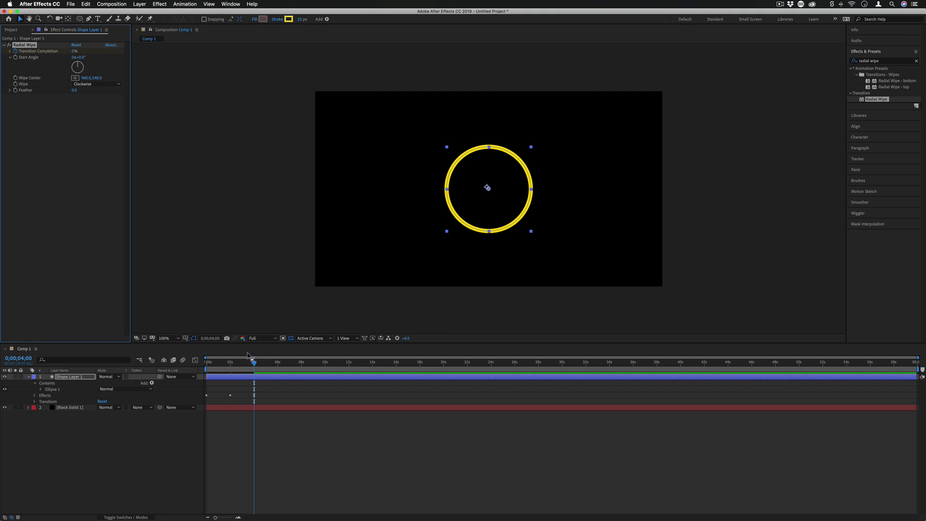
left_click(197, 371)
key("Home")
key("space")
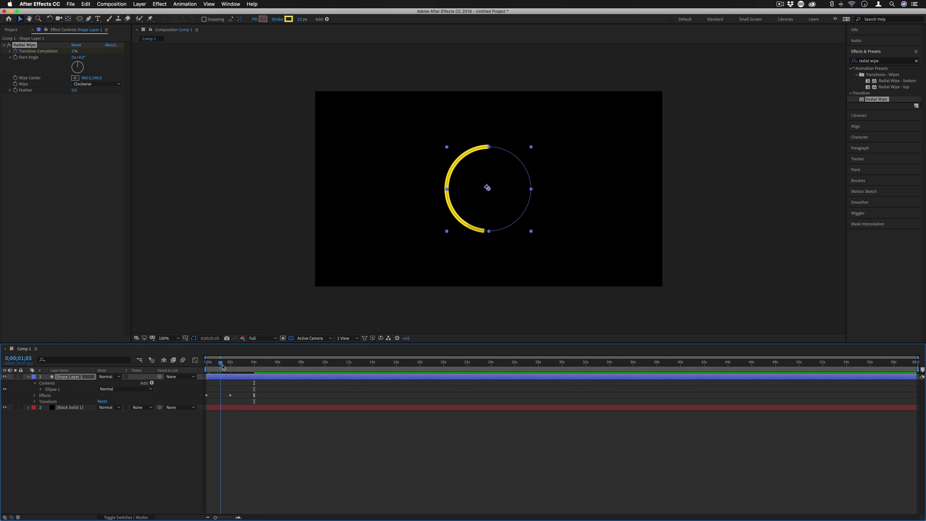
key("space")
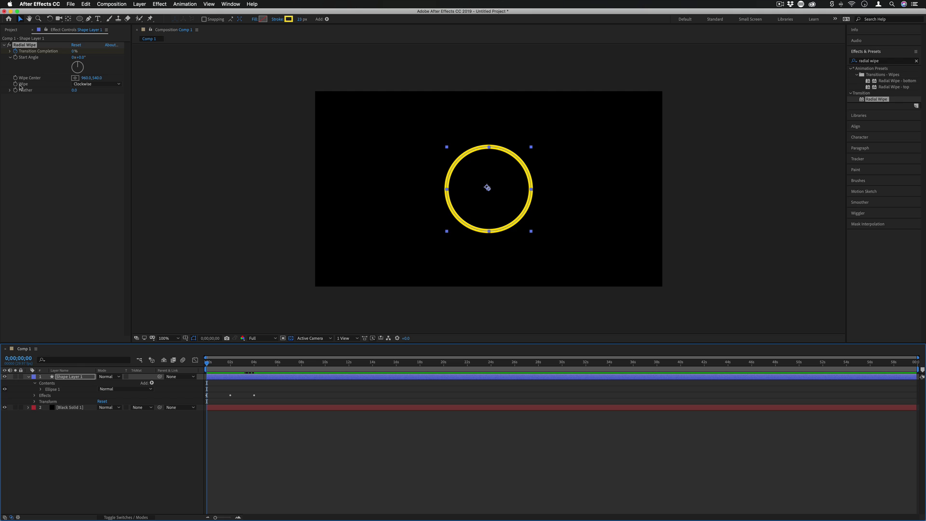
Step: Check the Wipe direction options, leaving it set to Clockwise
left_click(96, 84)
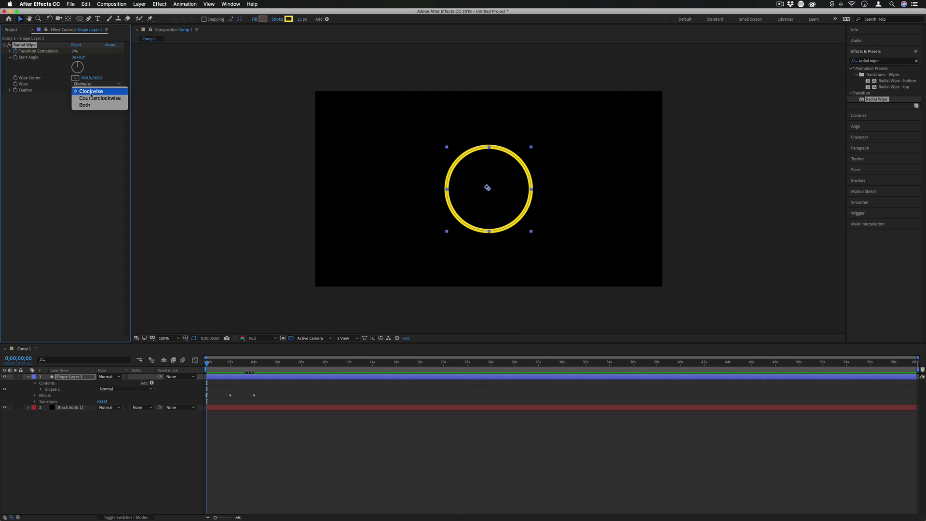
left_click(82, 88)
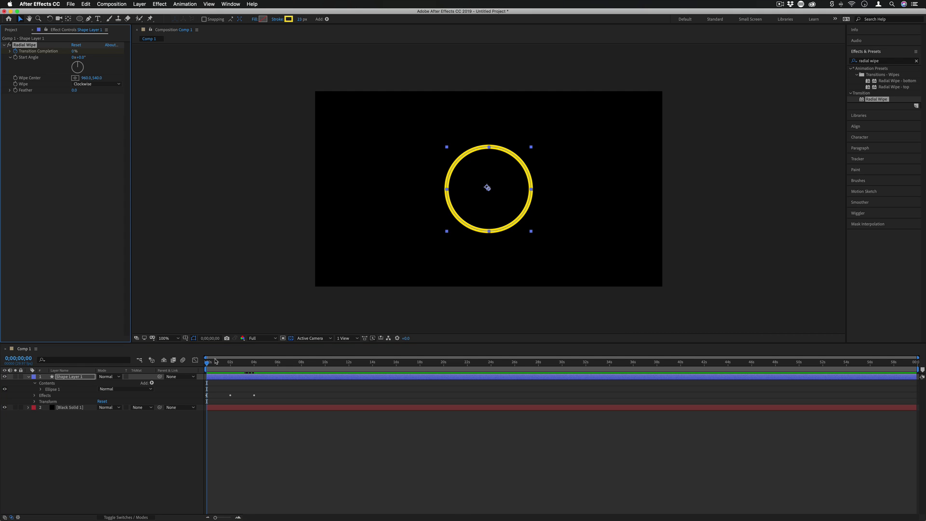
left_click(191, 366)
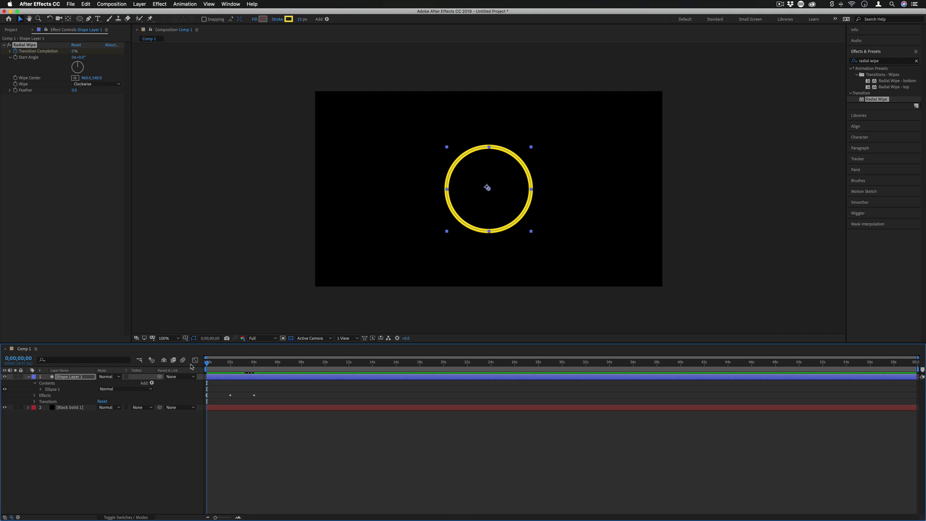
left_click(16, 87)
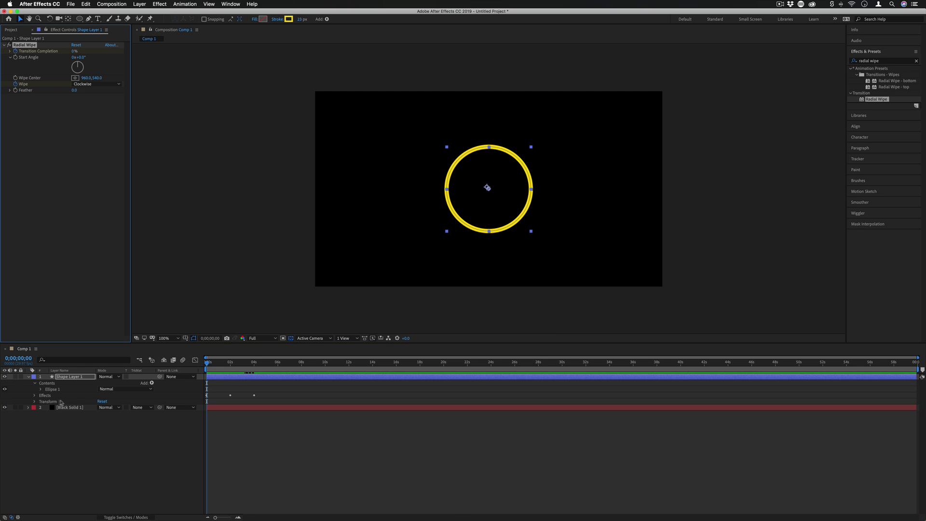
Step: Reveal the Radial Wipe properties in the timeline and move to the 2 s keyframe
left_click(35, 402)
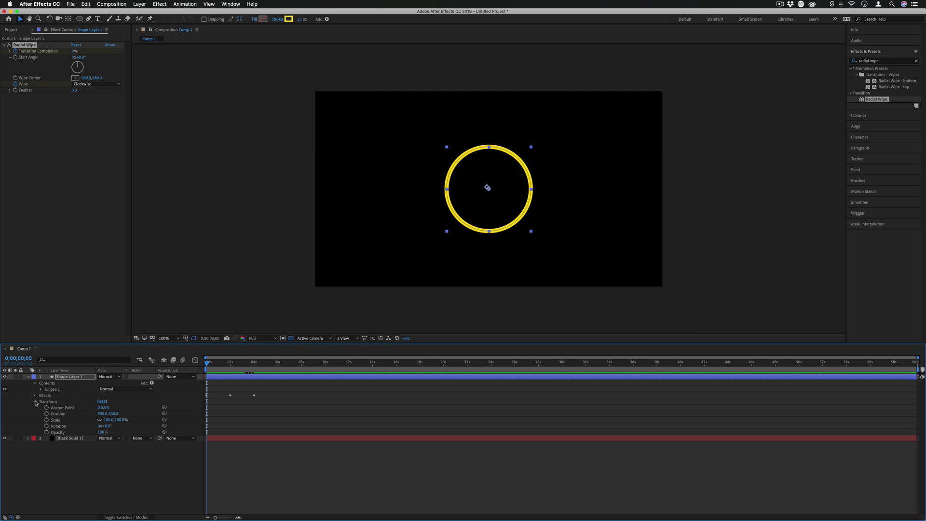
left_click(35, 402)
left_click(35, 396)
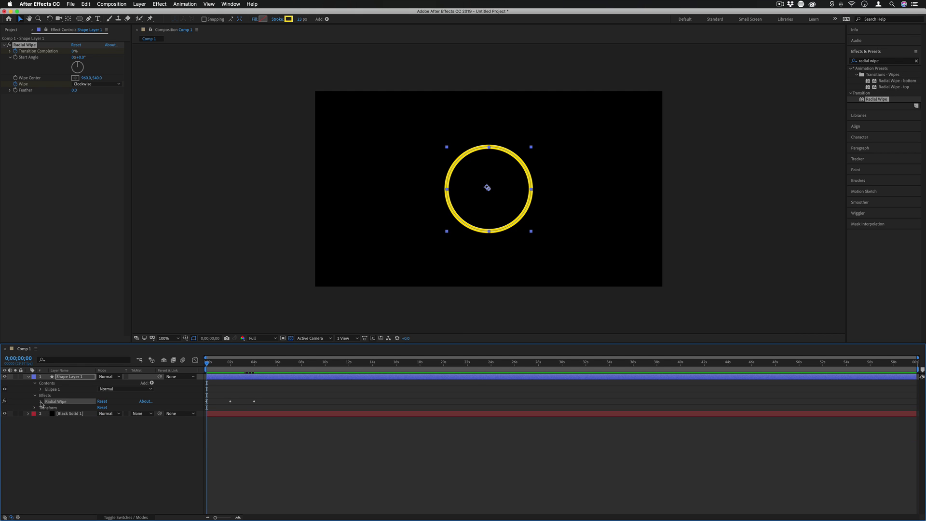
left_click(41, 401)
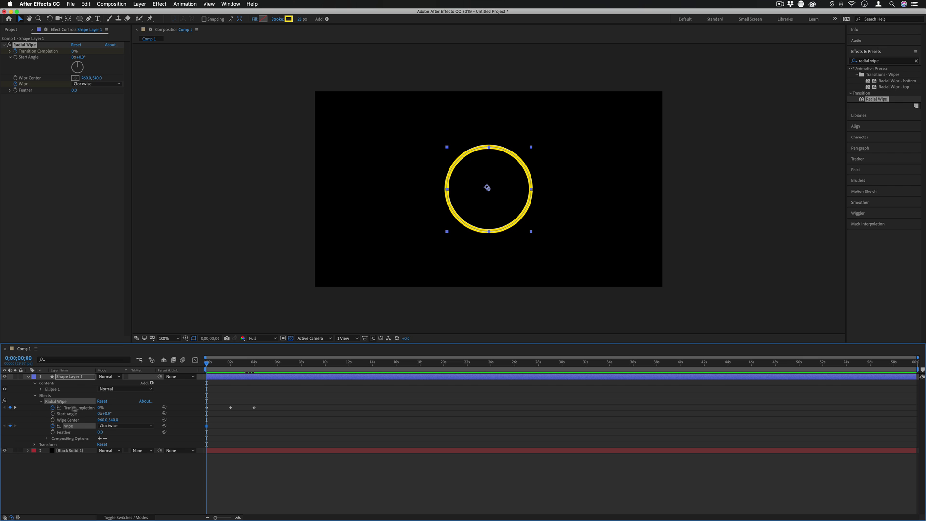
left_click(77, 408)
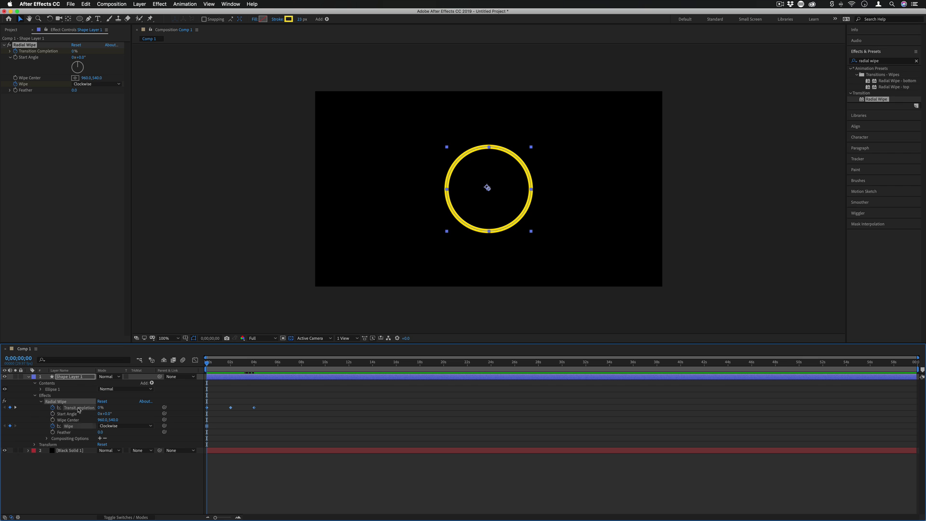
left_click(15, 407)
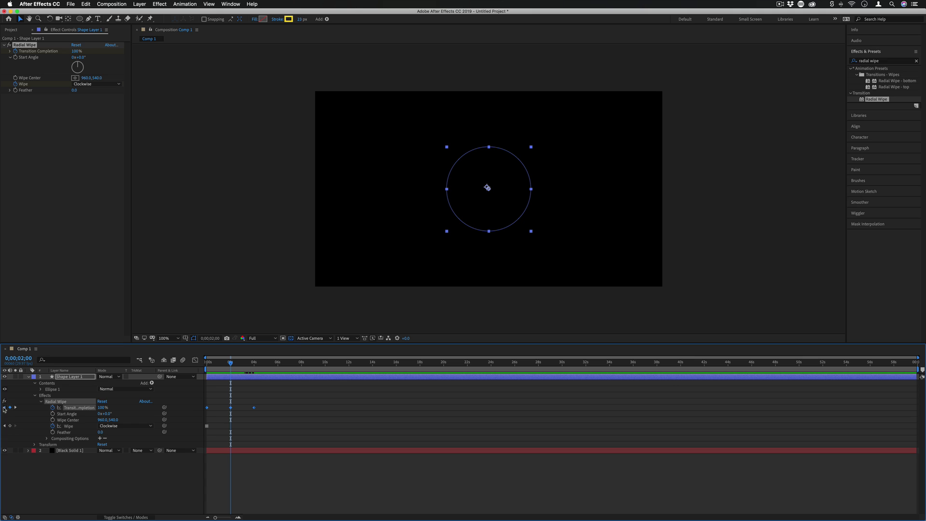
left_click(4, 408)
left_click(15, 408)
Step: Set Wipe to Counterclockwise at 2 s and Clockwise at 4 s, then preview from the start
left_click(96, 84)
left_click(98, 97)
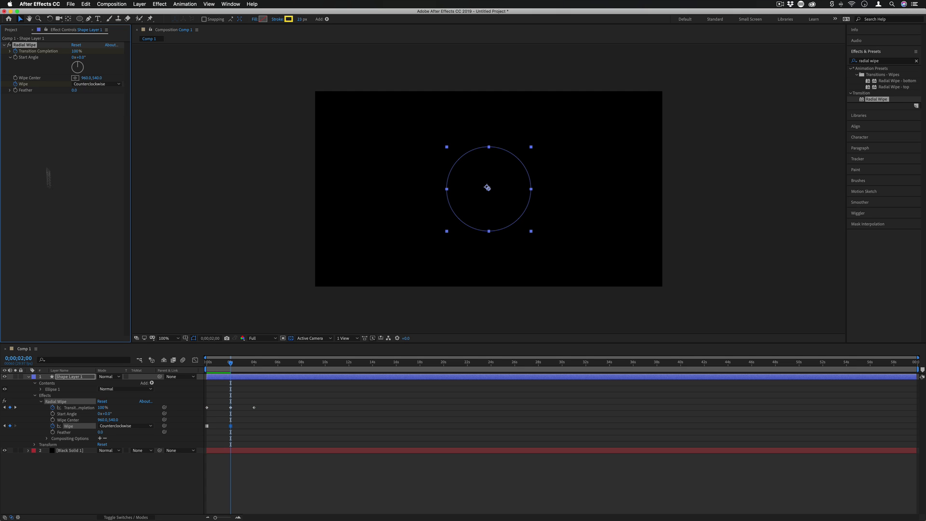
left_click(15, 408)
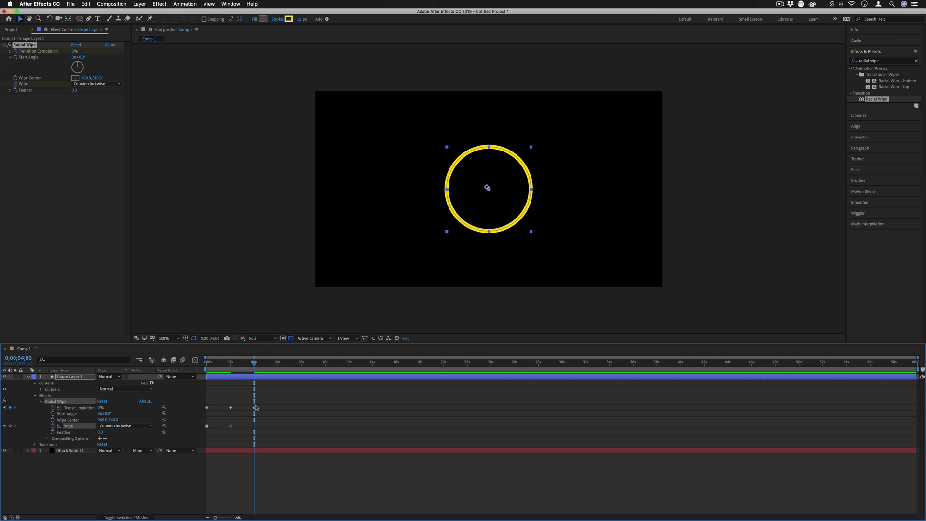
left_click(108, 85)
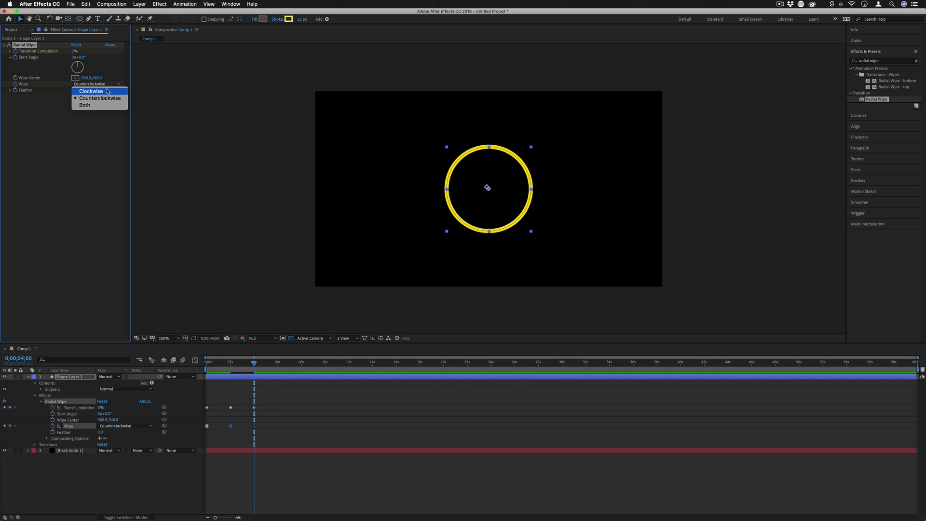
left_click(108, 92)
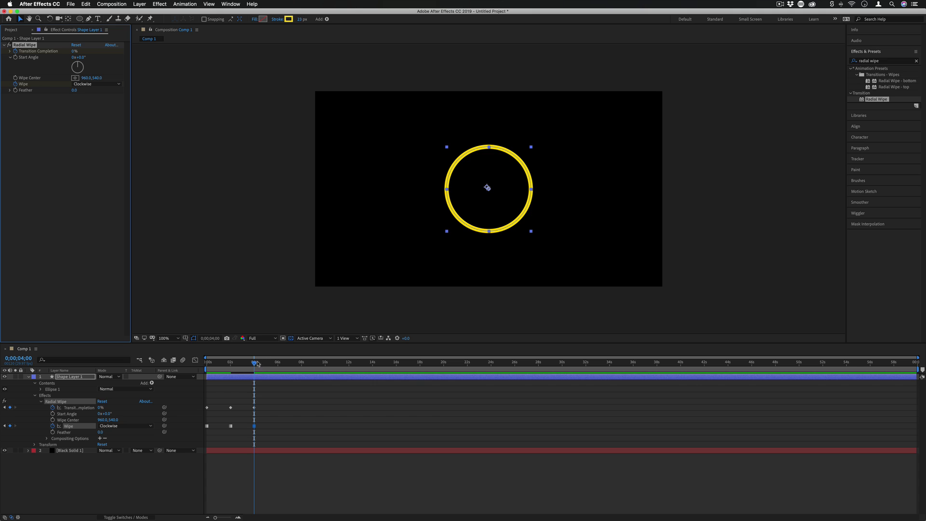
left_click_drag(254, 363, 170, 364)
key("space")
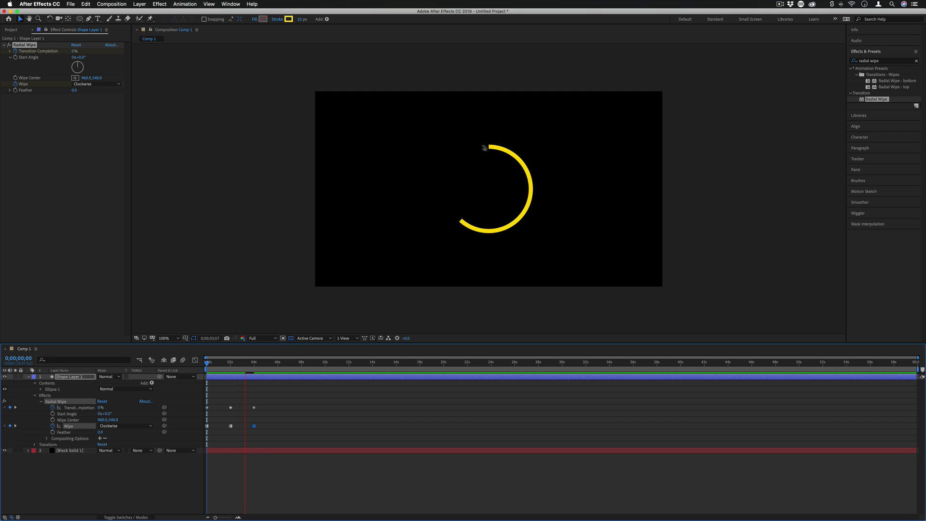
key("space")
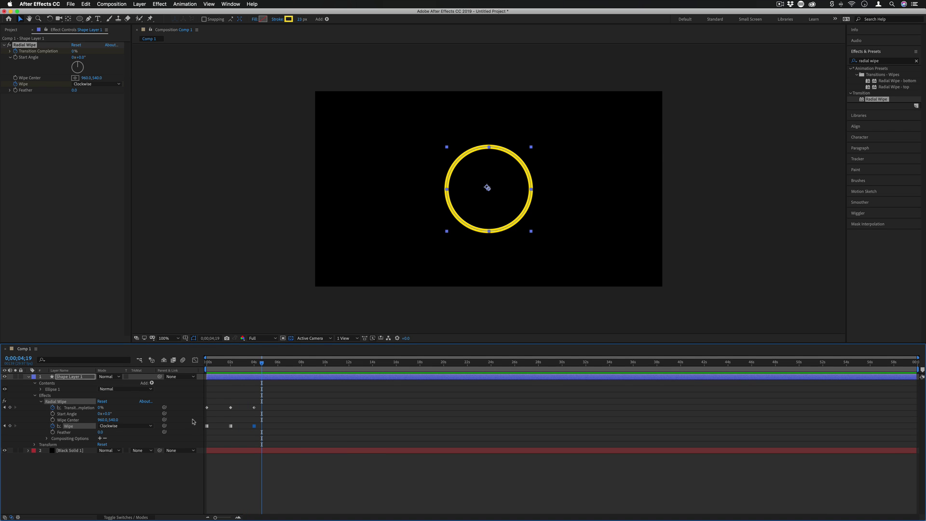
Step: Add a loopOut(type = "cycle", numKeyframes = 0) expression to Transition Completion
key("alt")
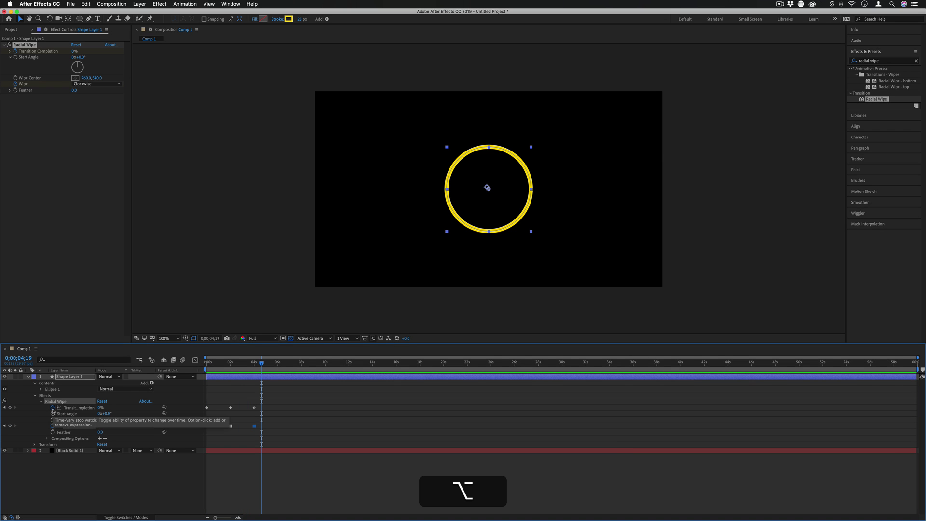
left_click(53, 409, "alt")
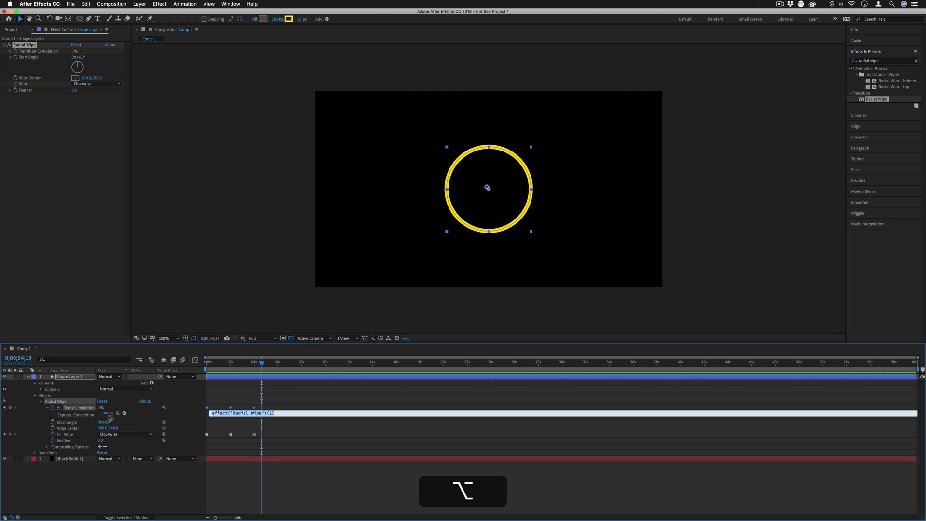
left_click(125, 414)
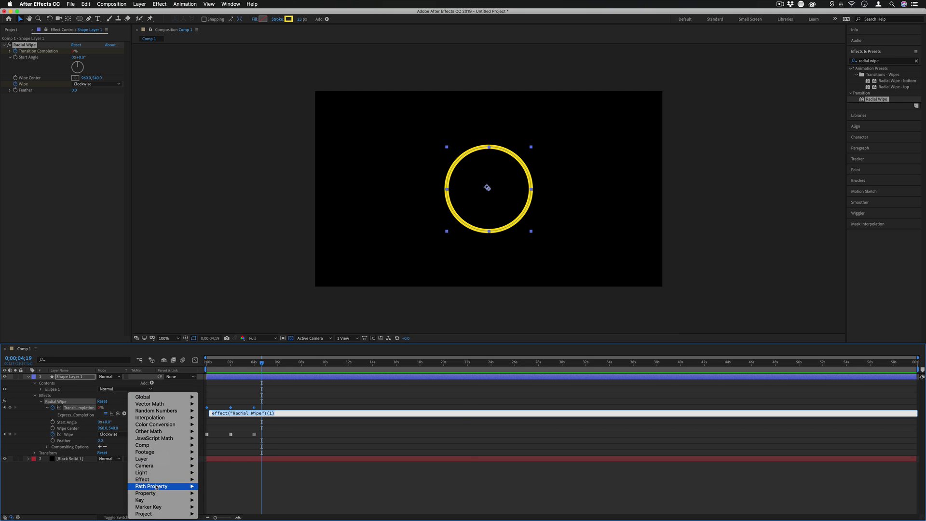
mouse_move(159, 493)
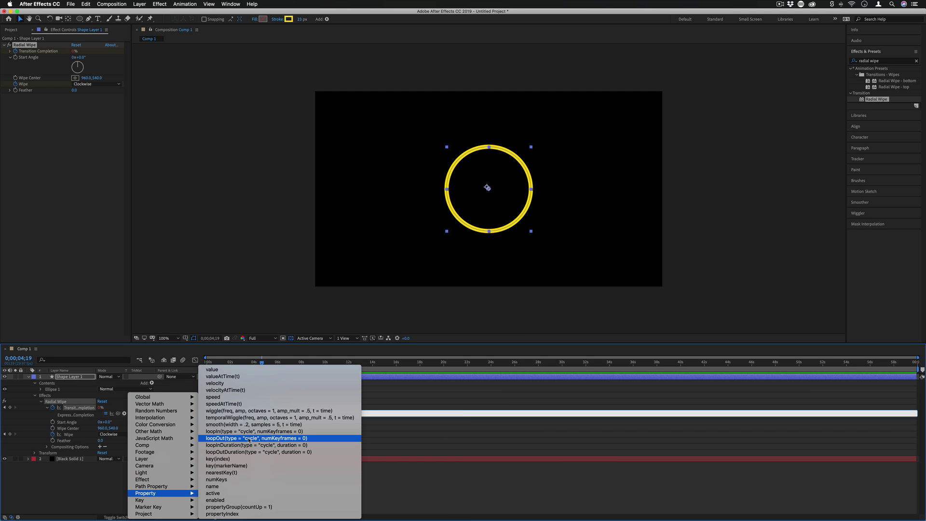
left_click(250, 439)
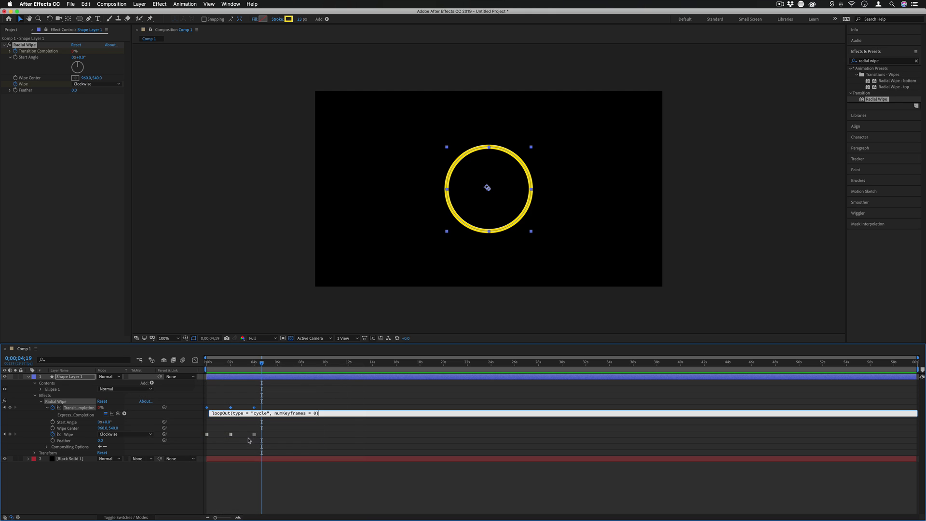
Step: Give Wipe the same loopOut cycle expression and preview the looping ring from the start
left_click(53, 435, "alt")
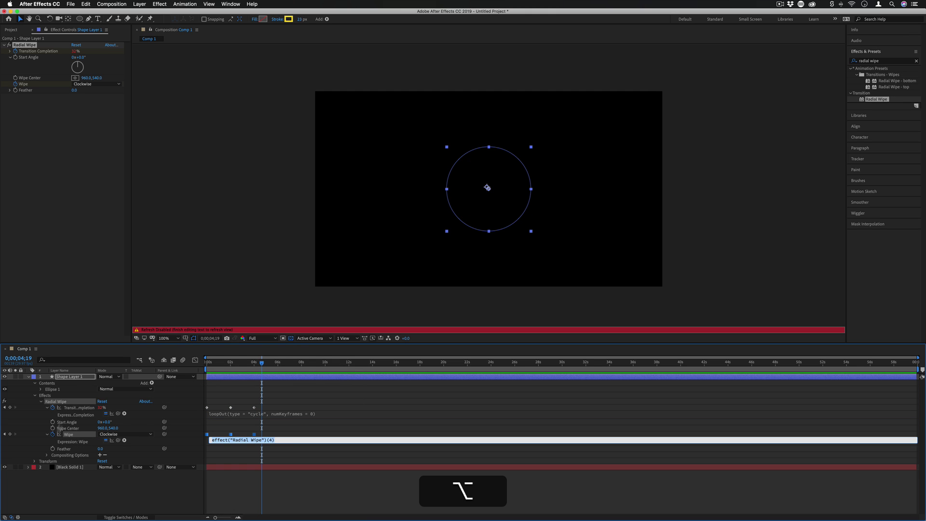
left_click(125, 441)
mouse_move(145, 493)
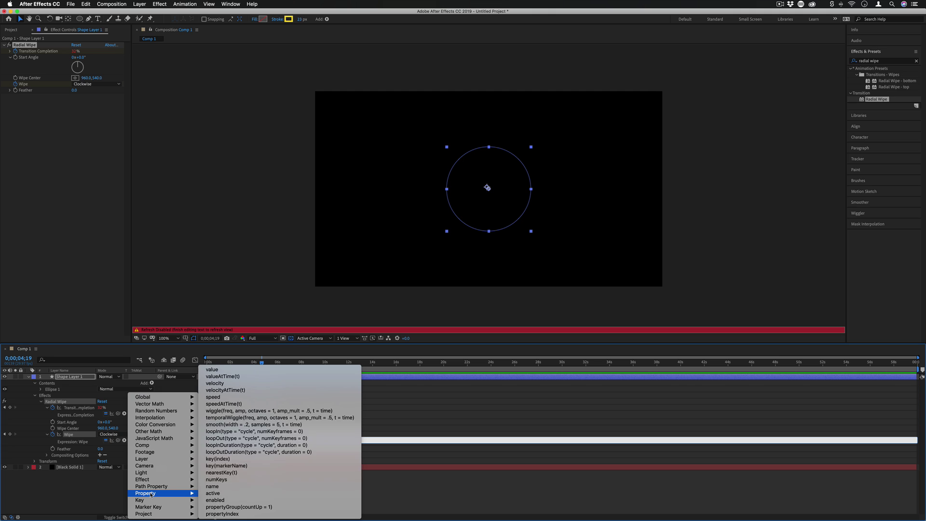
left_click(239, 439)
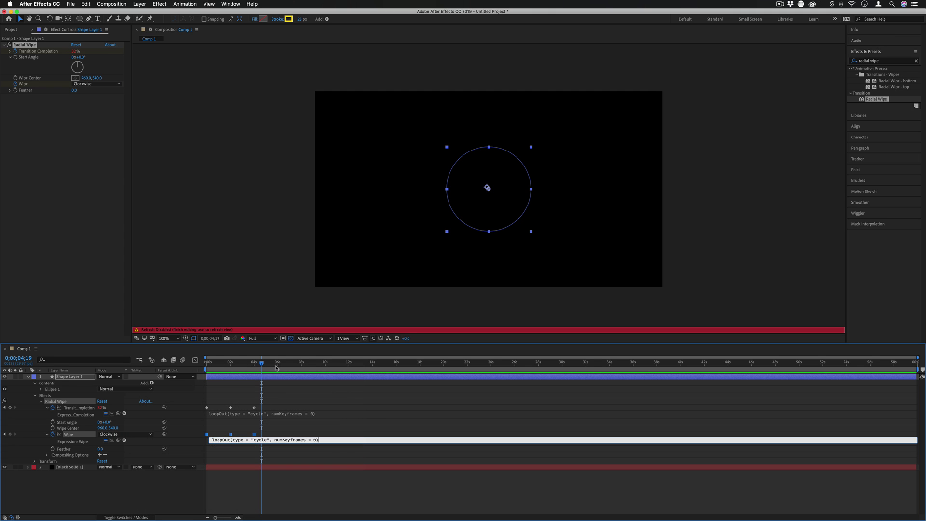
left_click_drag(264, 366, 156, 369)
key("space")
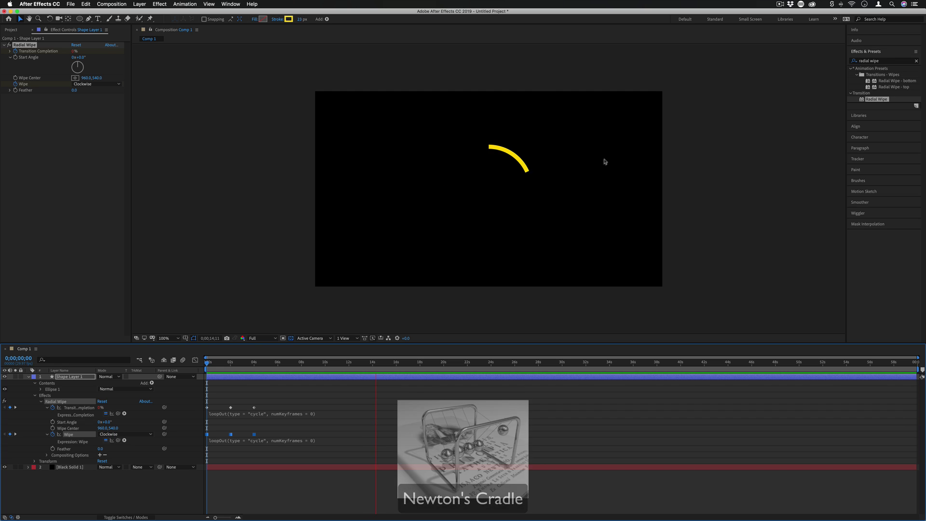
key("space")
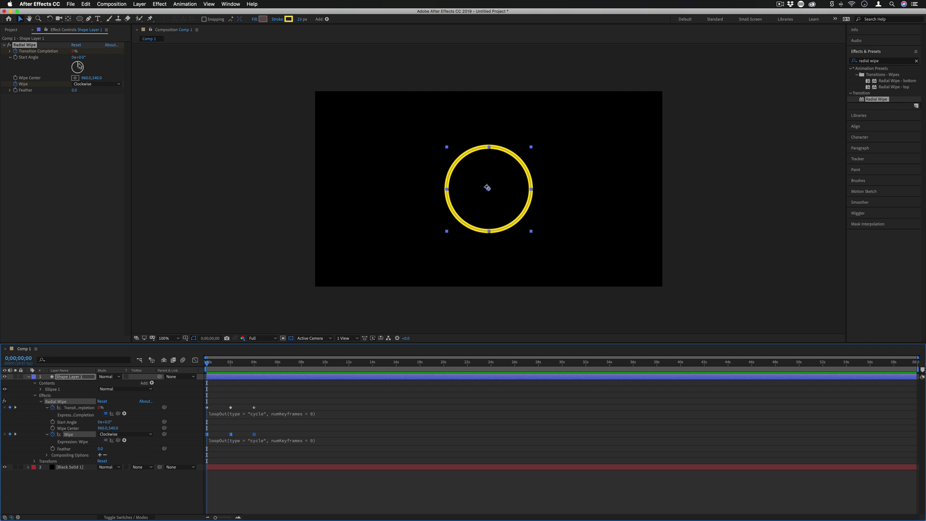
Step: Try dragging the wipe's Start Angle, then undo the change
left_click_drag(80, 65, 83, 71)
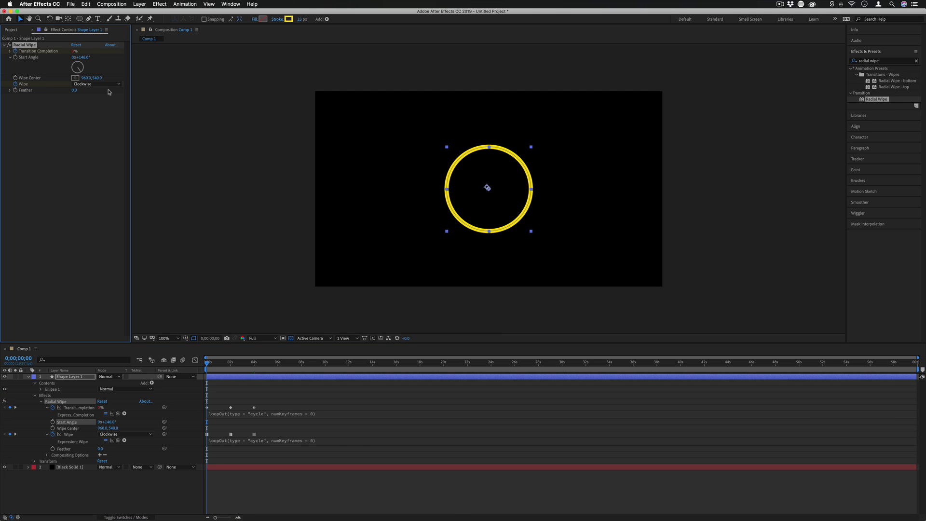
left_click(229, 445)
key("super+z")
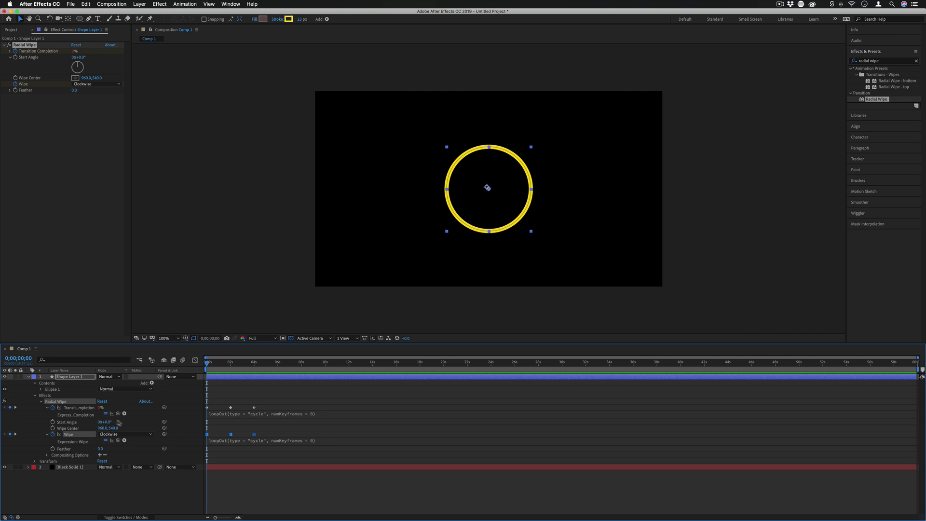
Step: Drive Start Angle with the expression time * 180, preview the spin, then collapse the layer
left_click(53, 422, "alt")
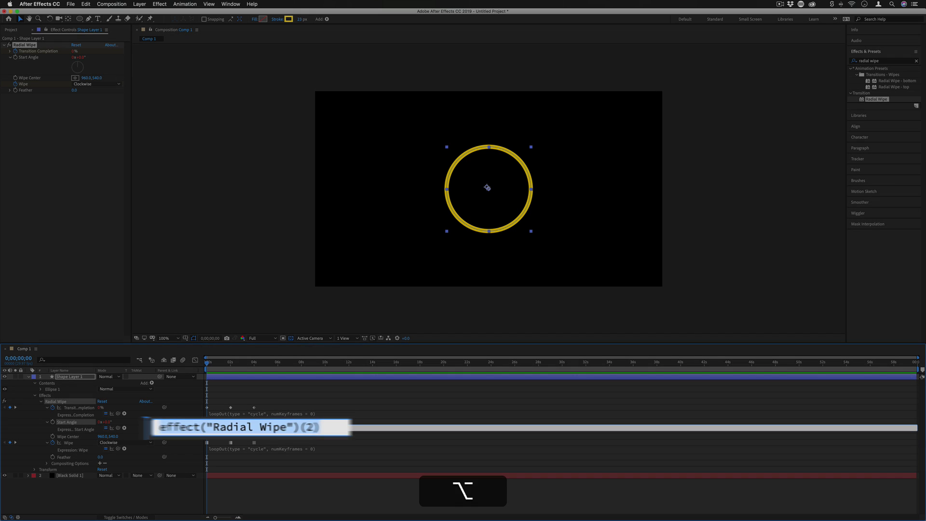
type("time")
key("shift")
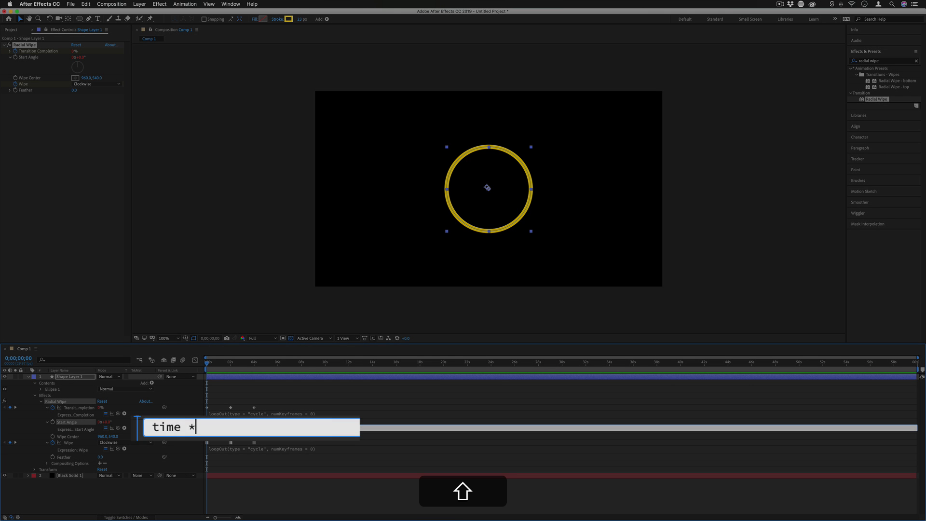
type("*")
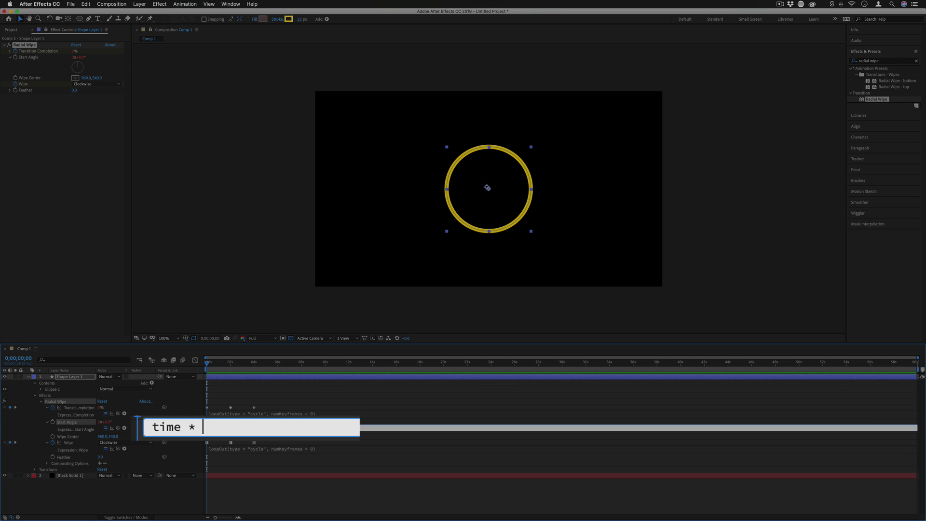
type("180")
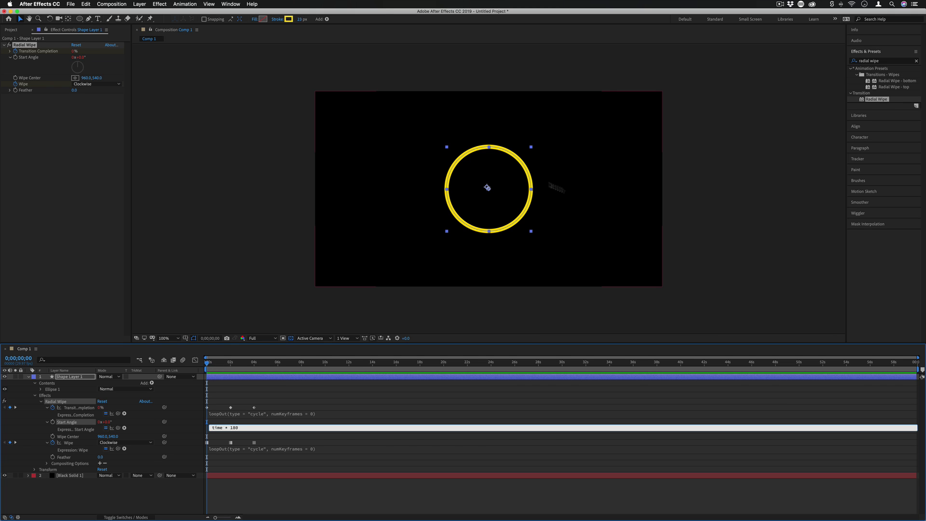
key("KP_Enter")
key("space")
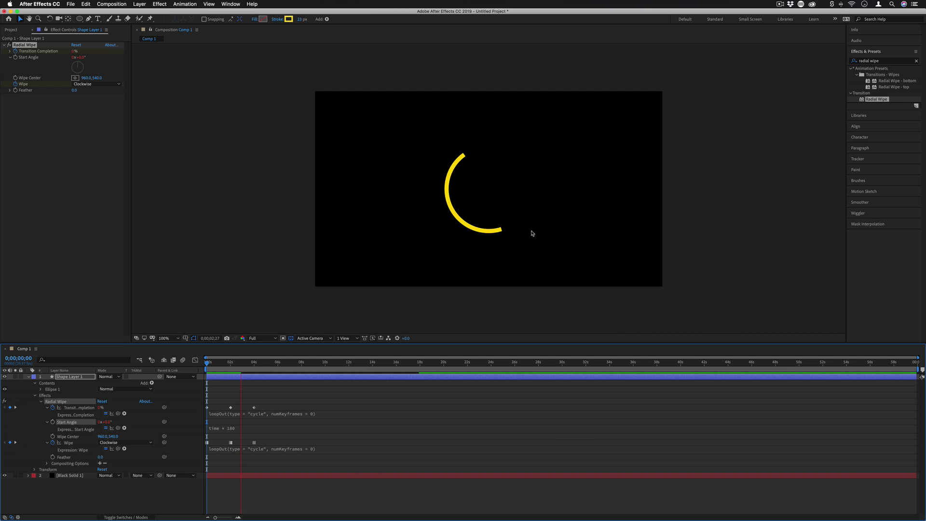
left_click(487, 188)
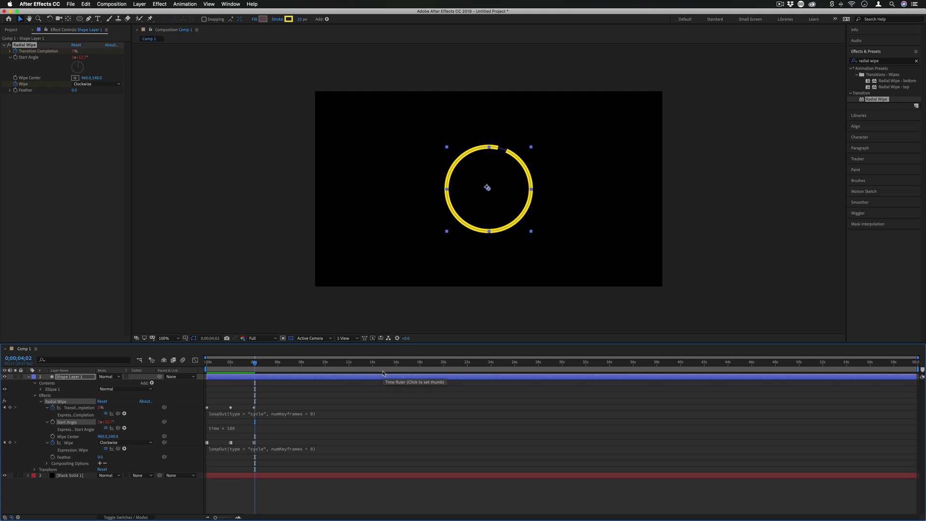
left_click(28, 377)
left_click(65, 378)
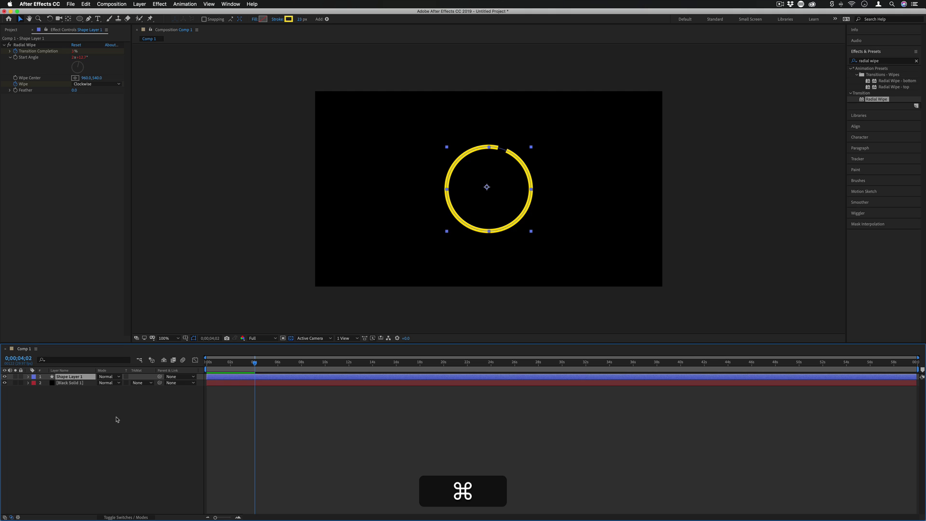
Step: Duplicate the yellow ring layer and scale the copy to 82%
key("super+d")
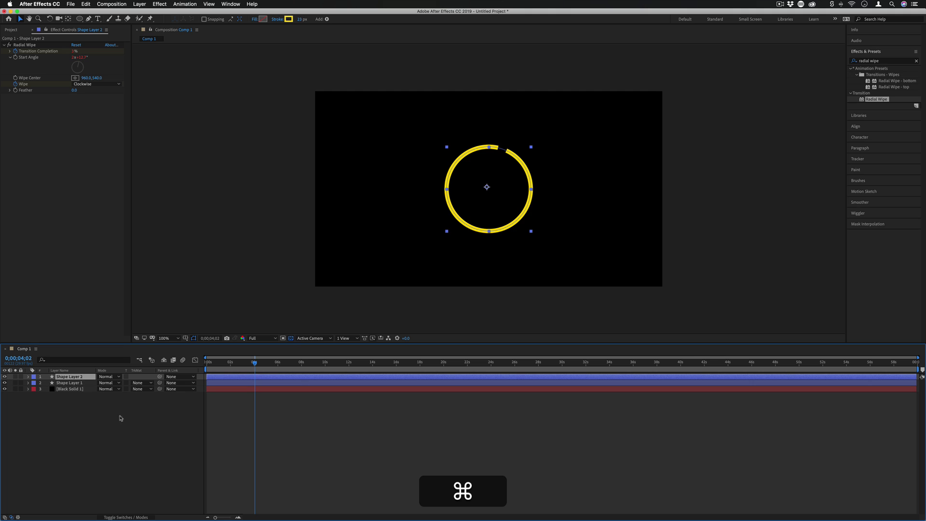
left_click(28, 377)
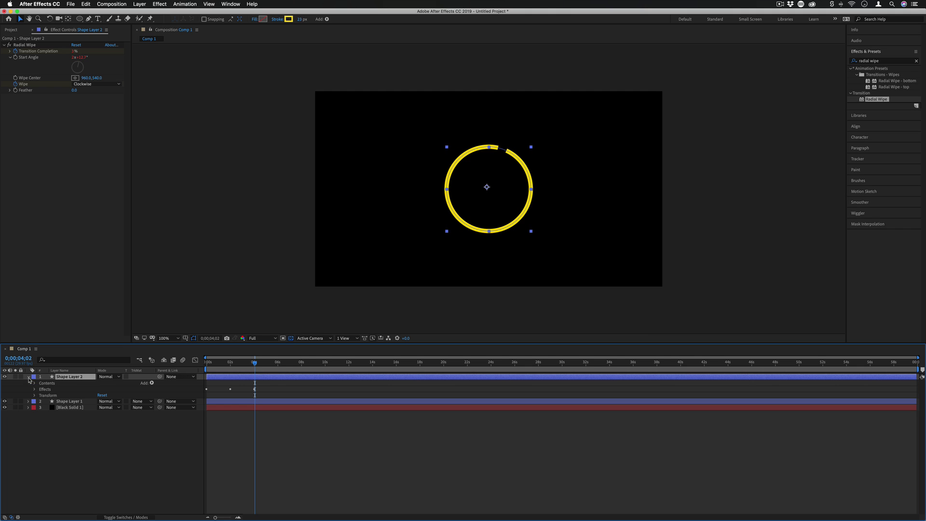
left_click(28, 377)
left_click(28, 377)
left_click(34, 396)
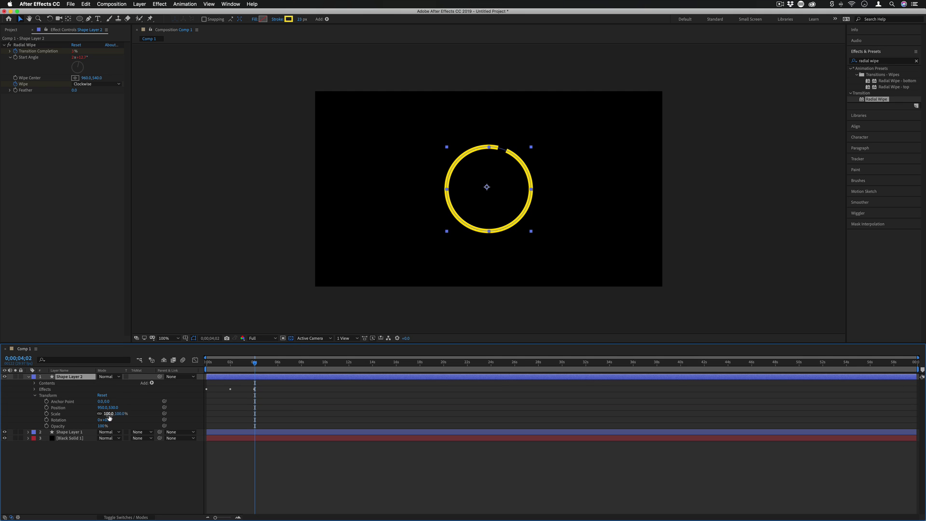
left_click_drag(109, 417, 101, 415)
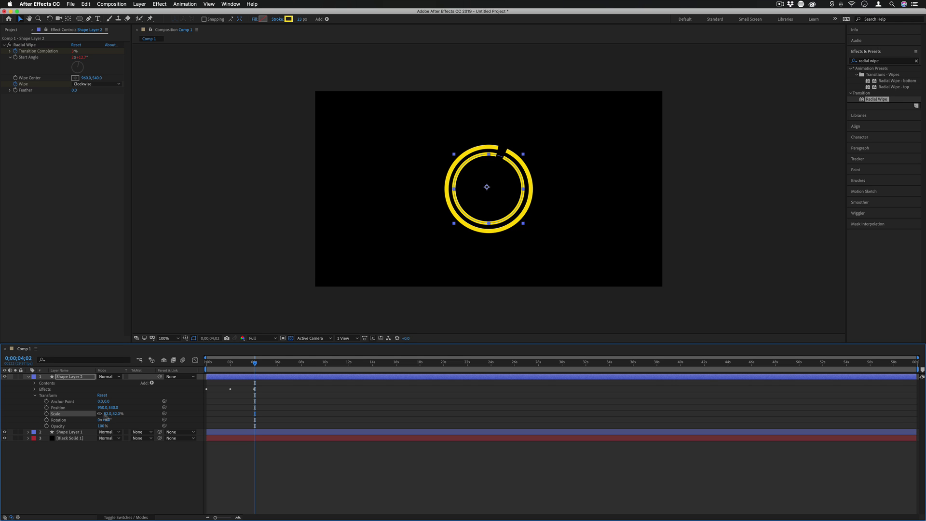
Step: Change the inner ring's stroke colour to cyan
left_click(289, 18)
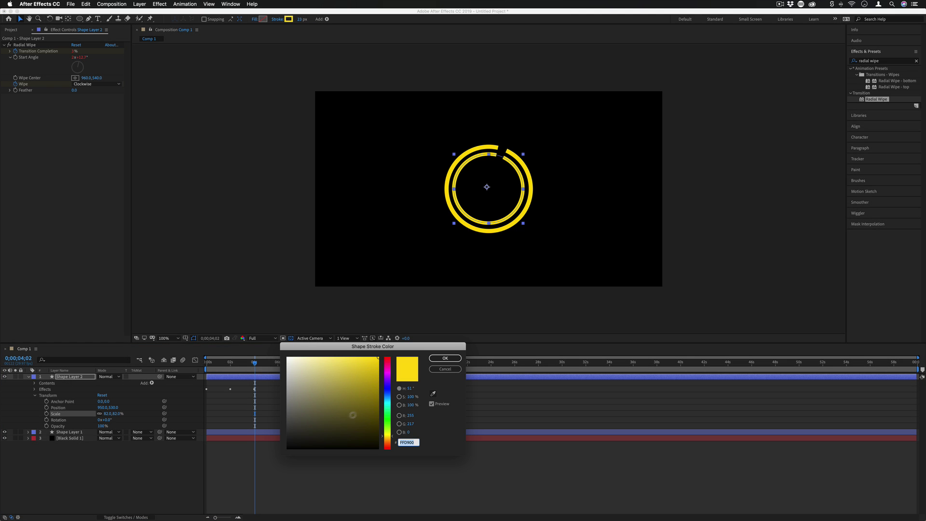
left_click(387, 415)
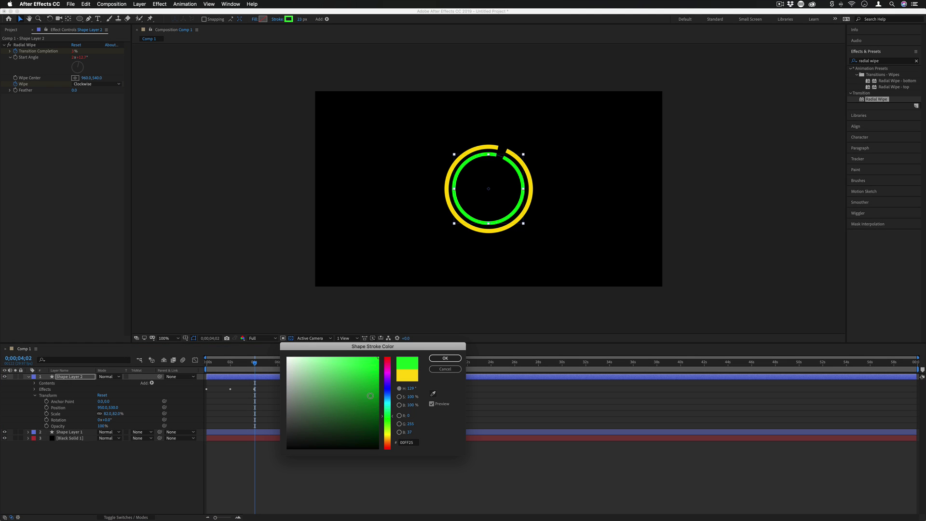
left_click_drag(393, 390, 392, 404)
key("Return")
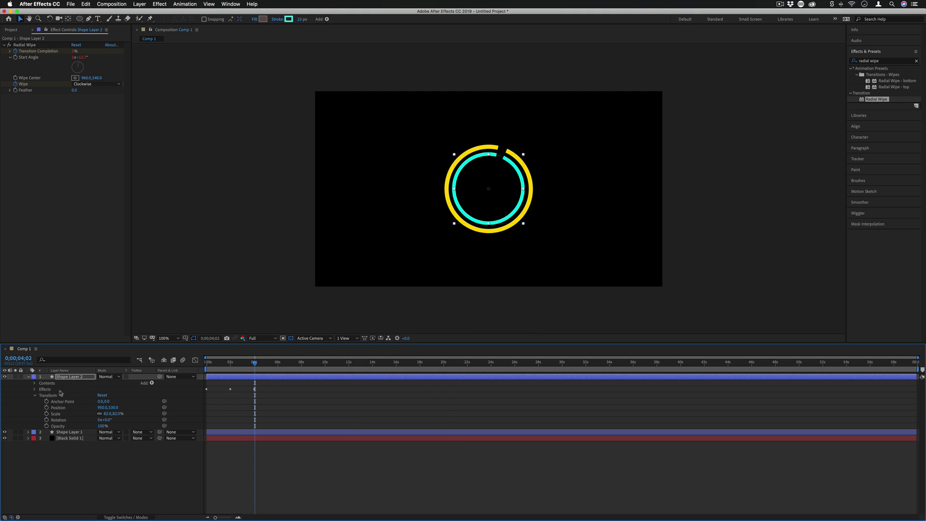
Step: Edit the copy's Start Angle expression from time * 180 to time * 90
left_click(35, 387)
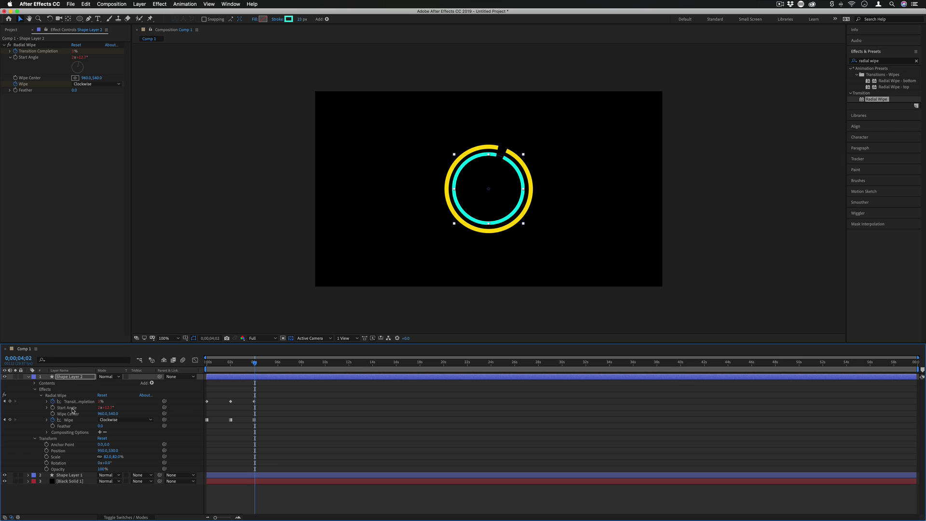
left_click(48, 408)
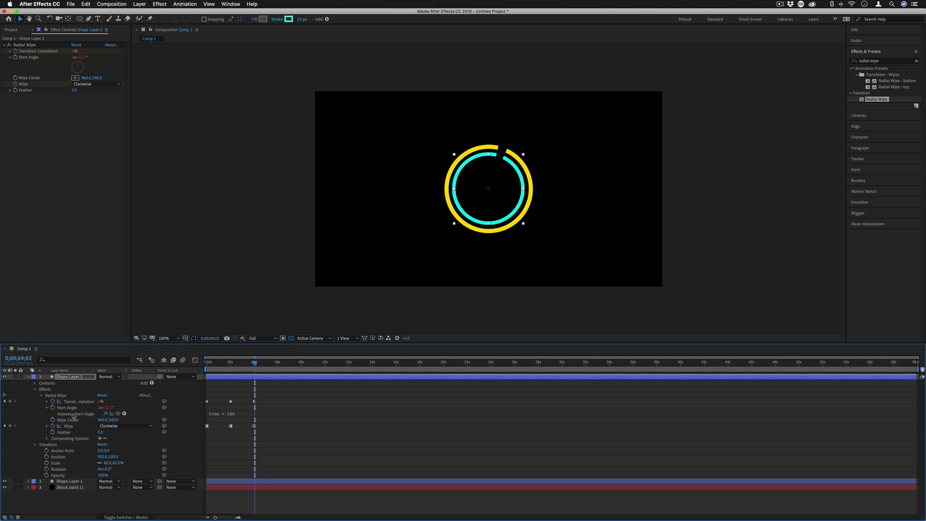
left_click(192, 420)
left_click(223, 418)
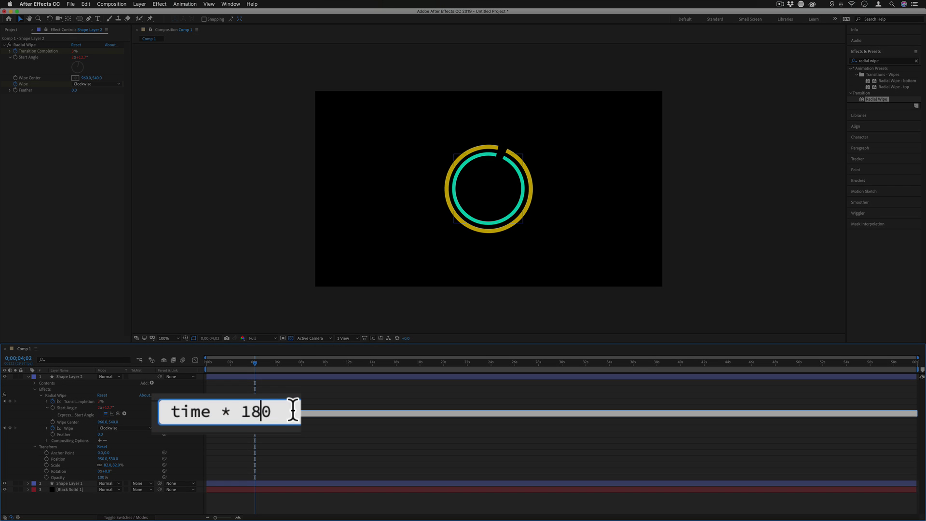
left_click_drag(235, 414, 227, 414)
left_click_drag(281, 412, 241, 412)
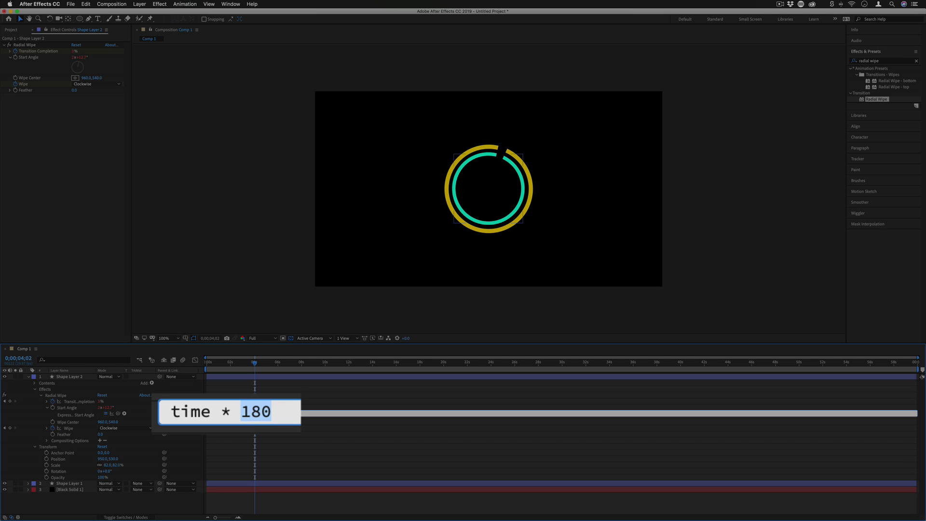
type("90")
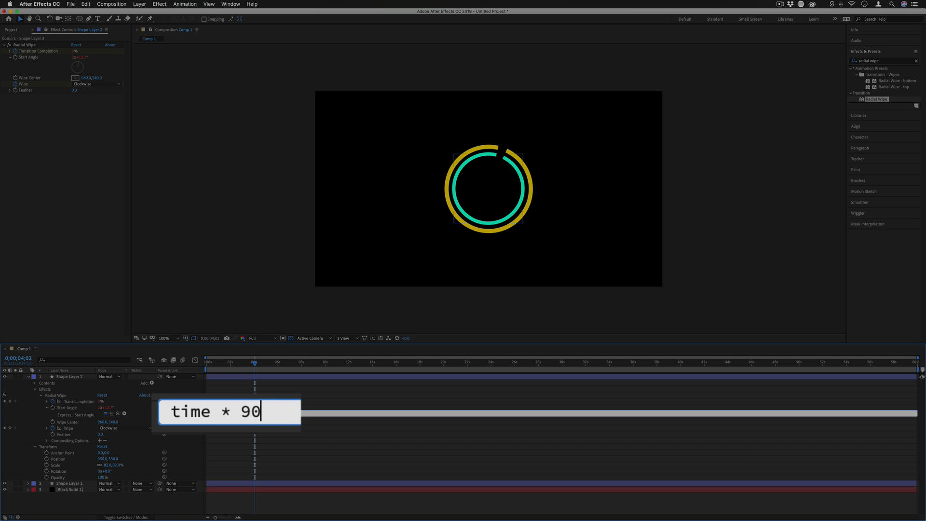
left_click(179, 364)
Step: Preview the two-ring animation from the start, then adjust a new ring's stroke colour
key("Home")
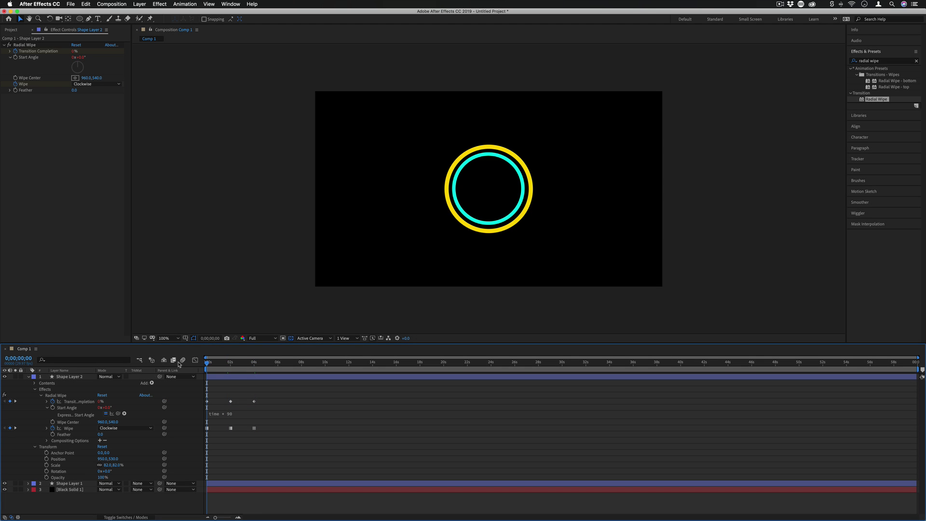
key("space")
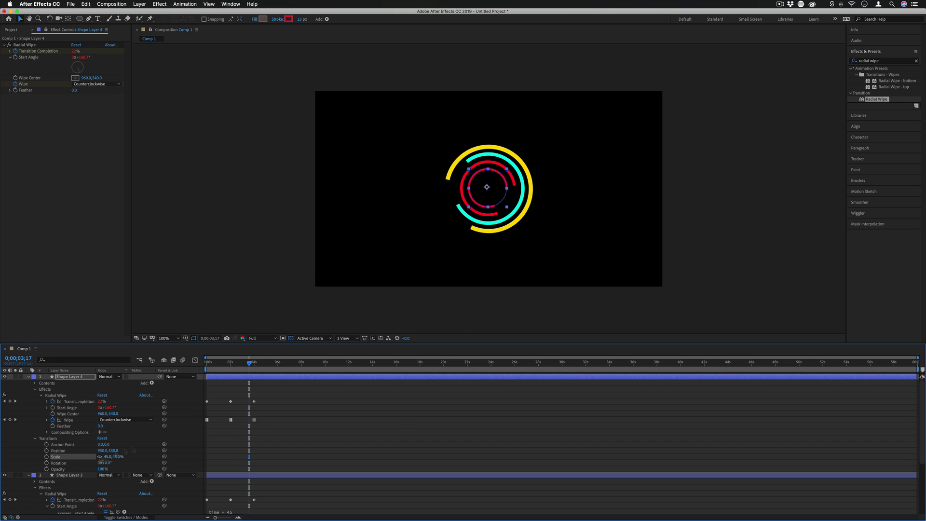
left_click_drag(390, 397, 390, 405)
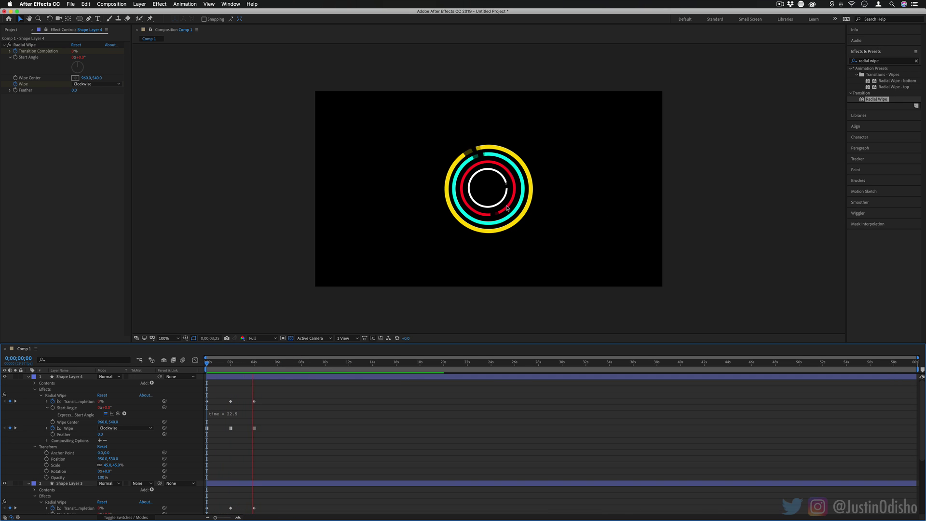
Step: Collapse all layer twirls so only the four ring layers and black solid show
left_click(28, 377)
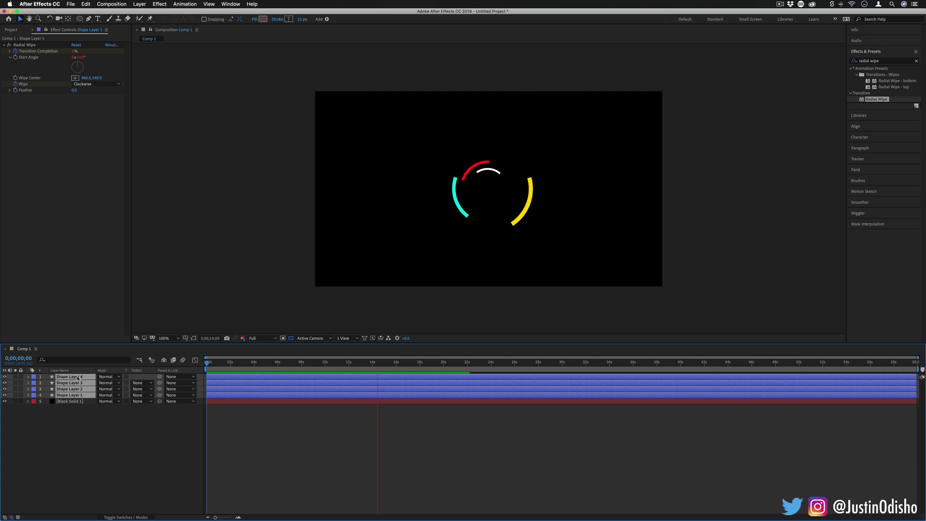